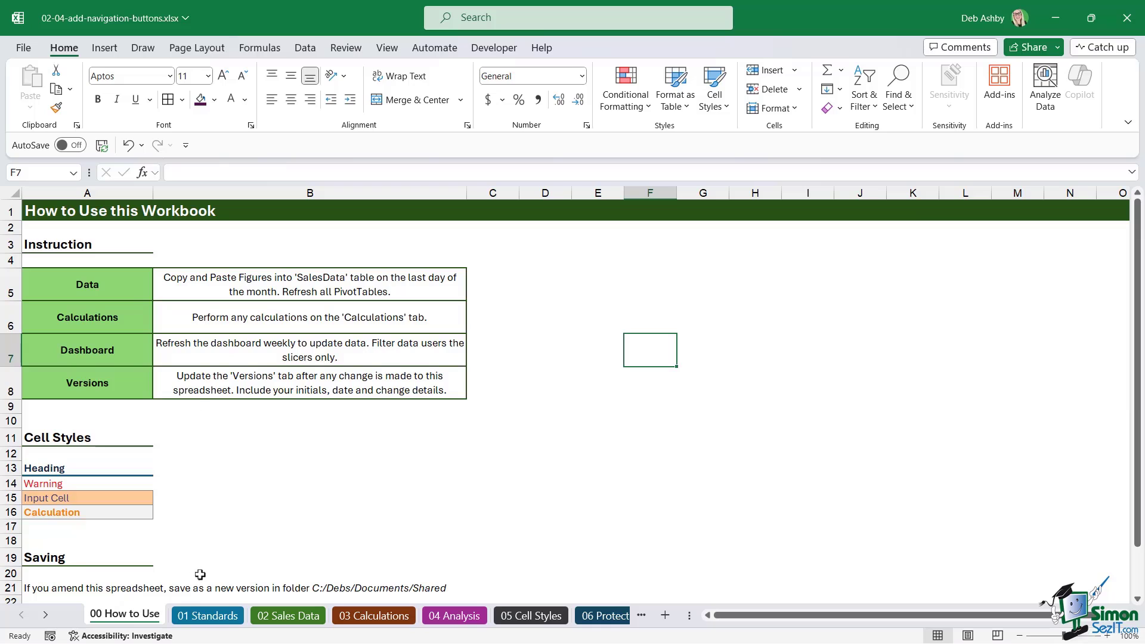
Browse the workbook's sheets from 01 Standards to 04 Analysis, then return to 00 How to Use.
{"action": "left_click", "coordinate": [220, 616]}
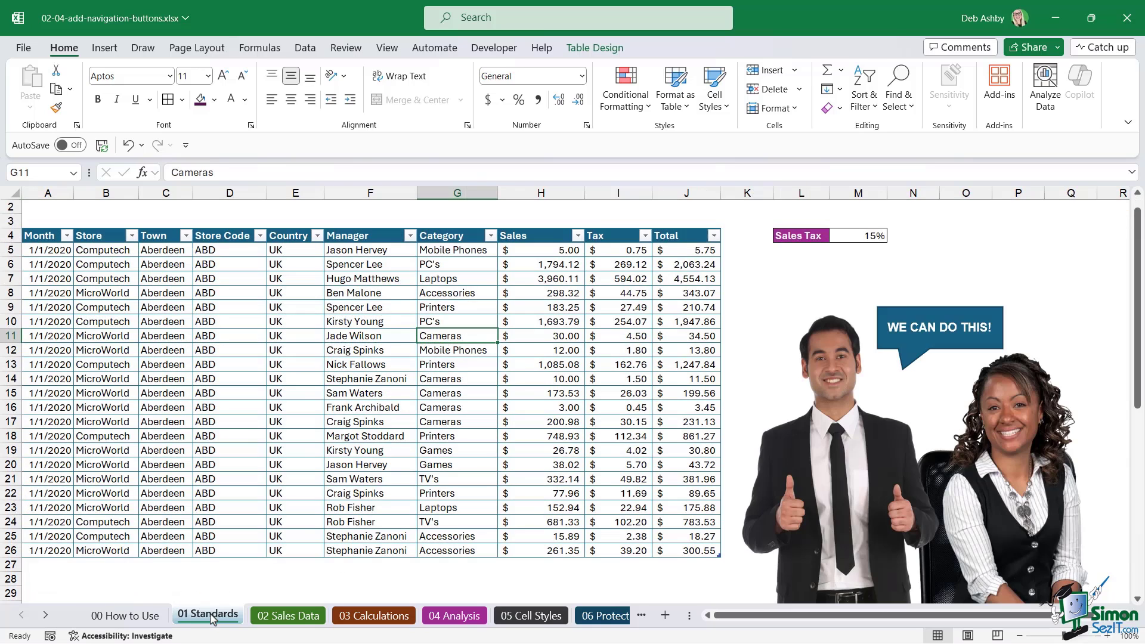
{"action": "left_click", "coordinate": [290, 616]}
{"action": "left_click", "coordinate": [360, 617]}
{"action": "left_click", "coordinate": [454, 616]}
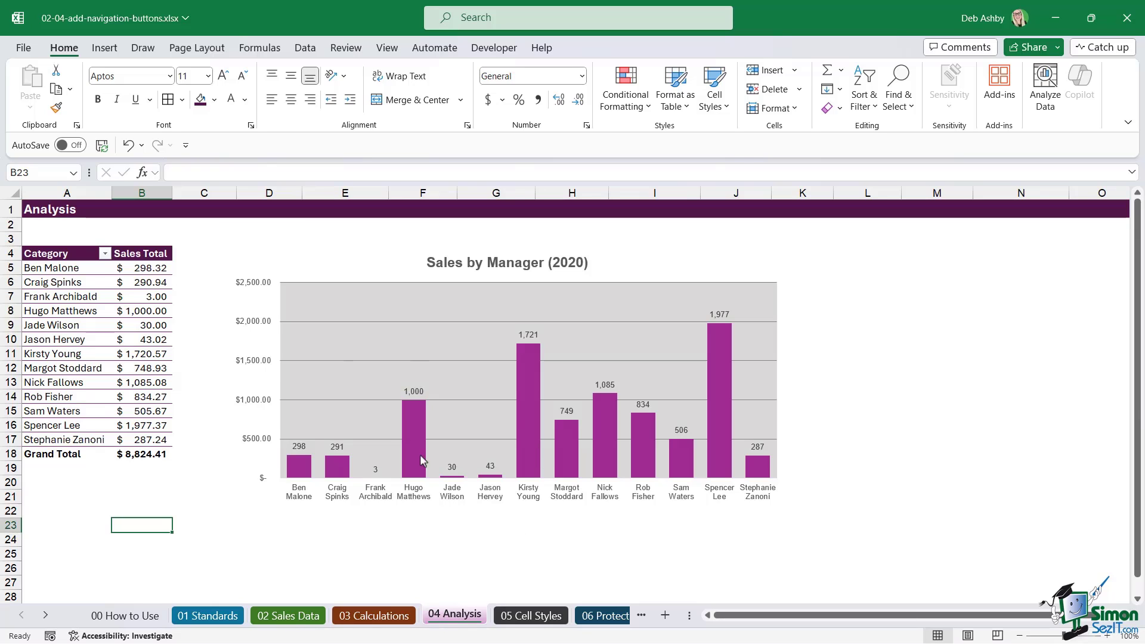
{"action": "left_click", "coordinate": [141, 619]}
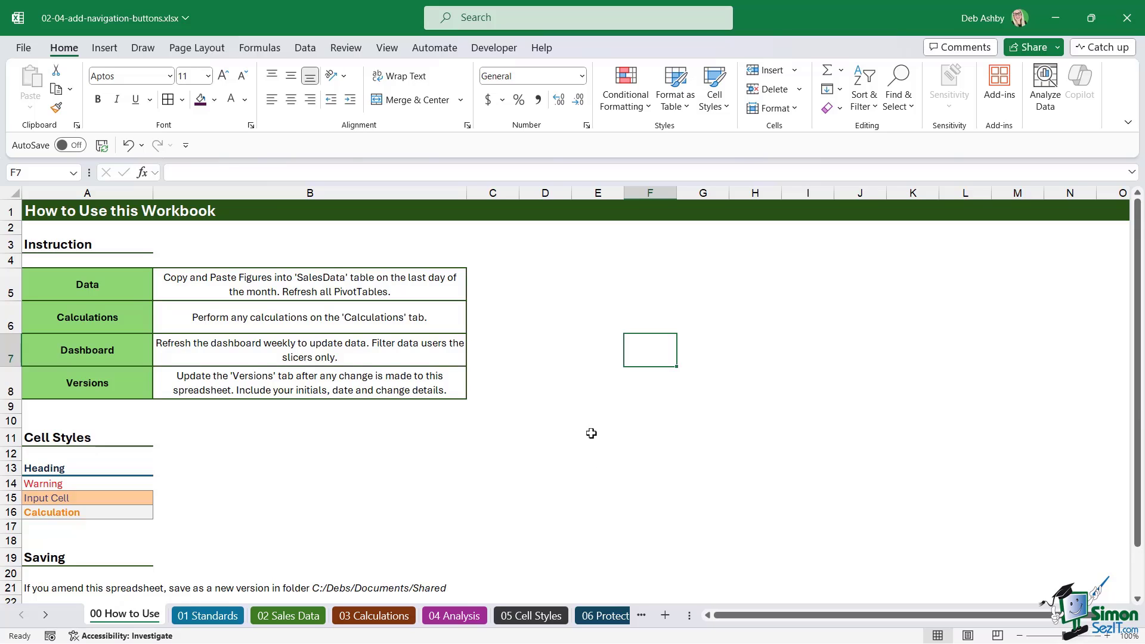
{"action": "left_click", "coordinate": [726, 384]}
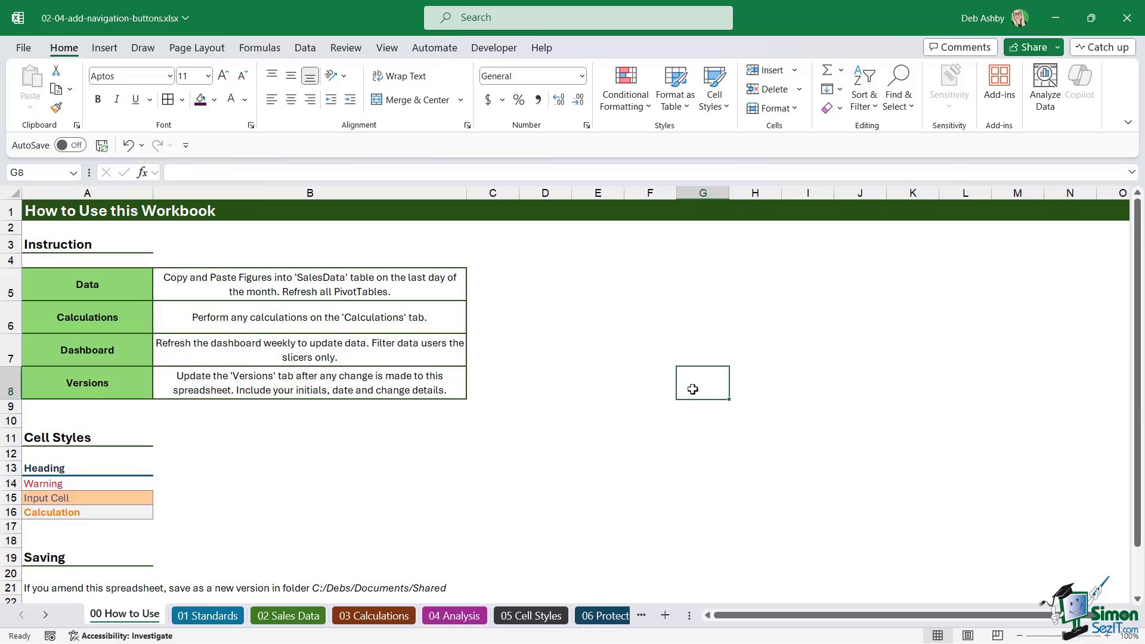
{"action": "left_click", "coordinate": [646, 364]}
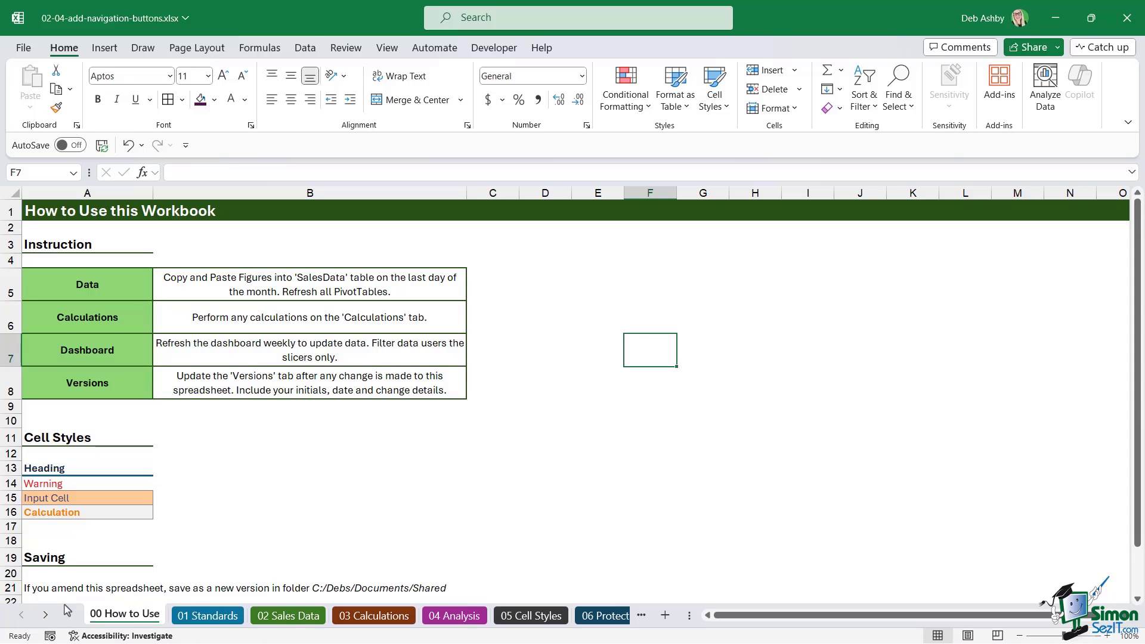
Jump to 04 Analysis using the sheet list, then go back to 00 How to Use.
{"action": "right_click", "coordinate": [22, 618]}
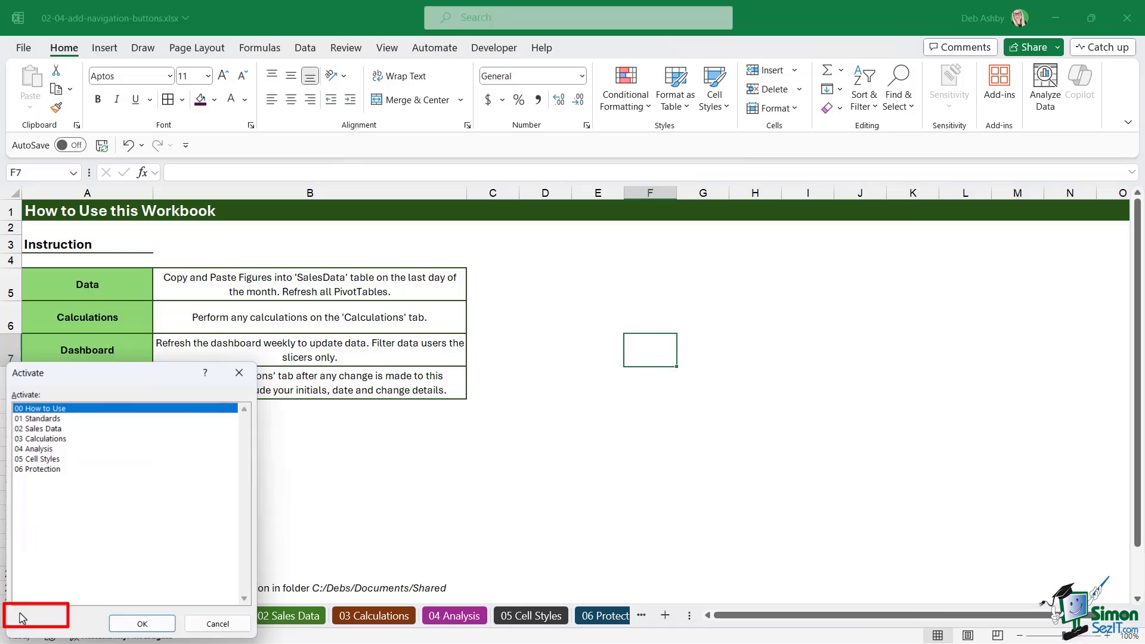
{"action": "left_click", "coordinate": [40, 450]}
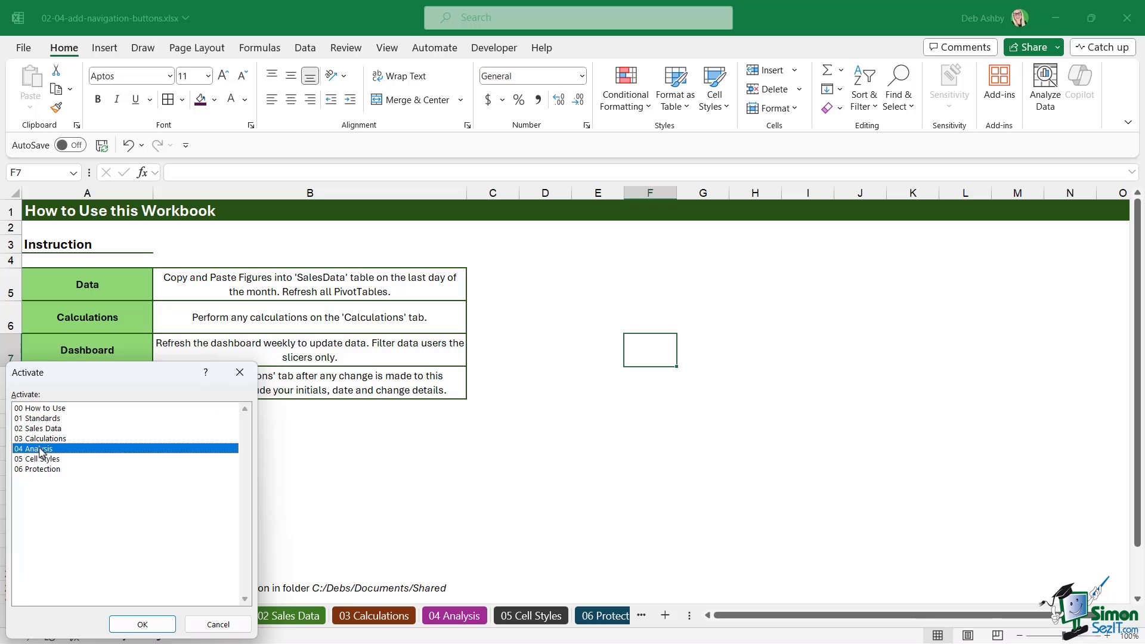
{"action": "left_click", "coordinate": [141, 623]}
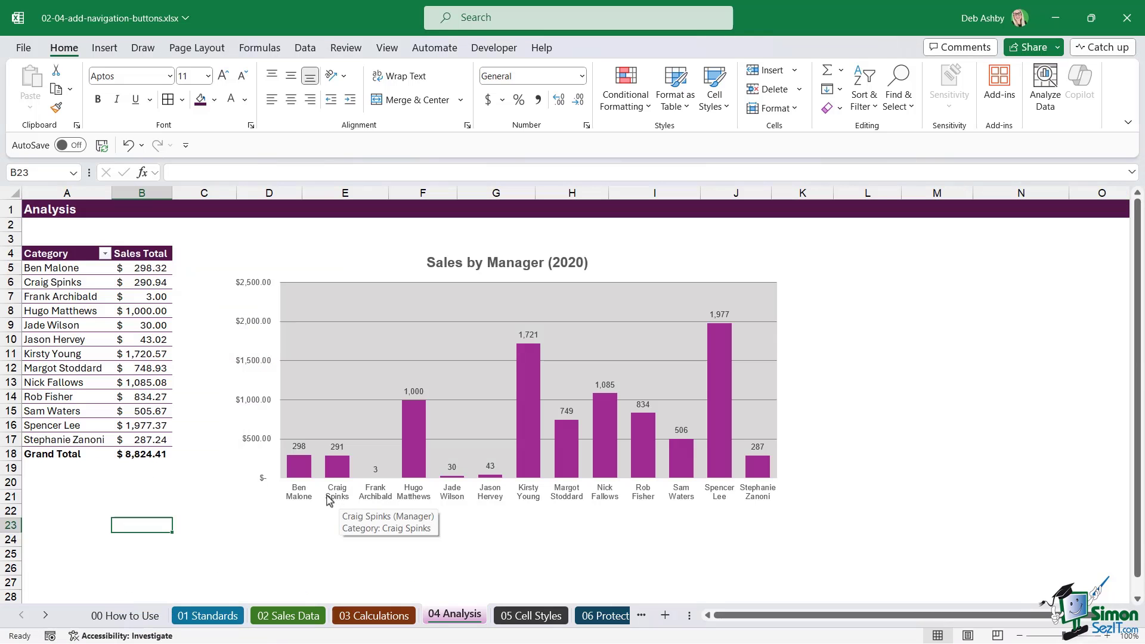
{"action": "left_click", "coordinate": [122, 617]}
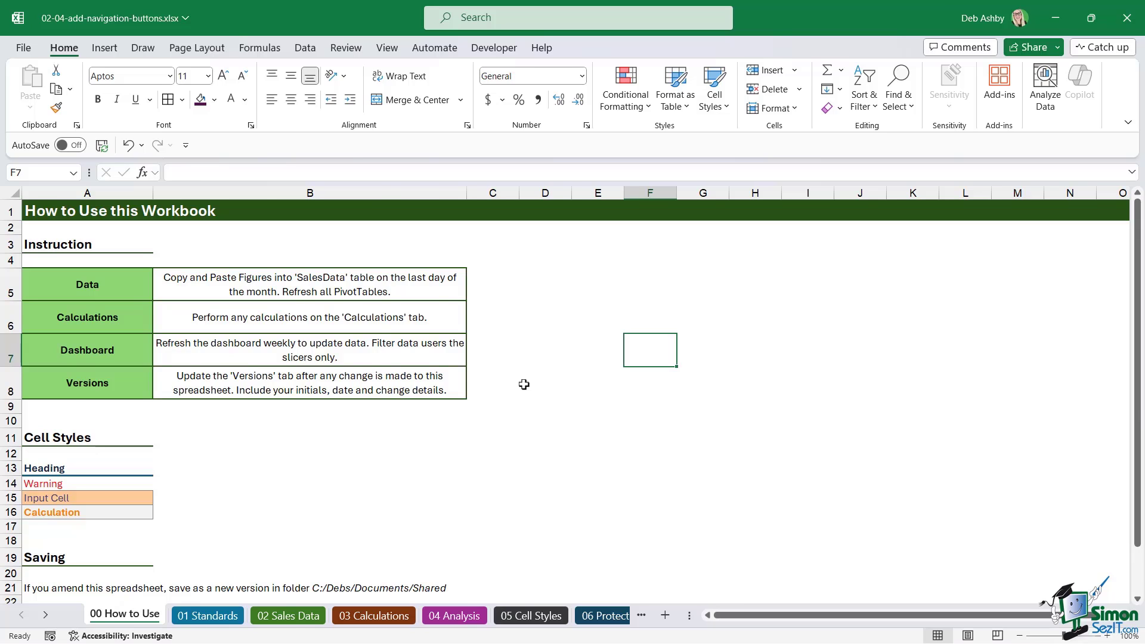
On 02 Sales Data, insert a blank row 3 and enter 'Go to: The Anaysis Worksheet' in A3.
{"action": "left_click", "coordinate": [290, 616]}
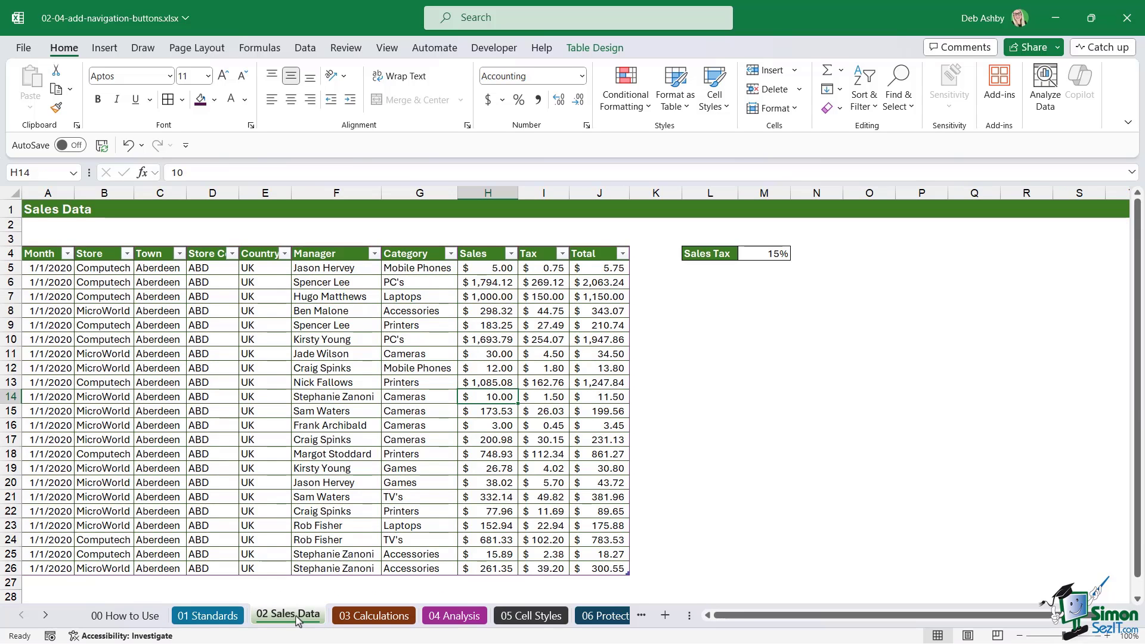
{"action": "left_click", "coordinate": [731, 308]}
{"action": "left_click", "coordinate": [497, 332]}
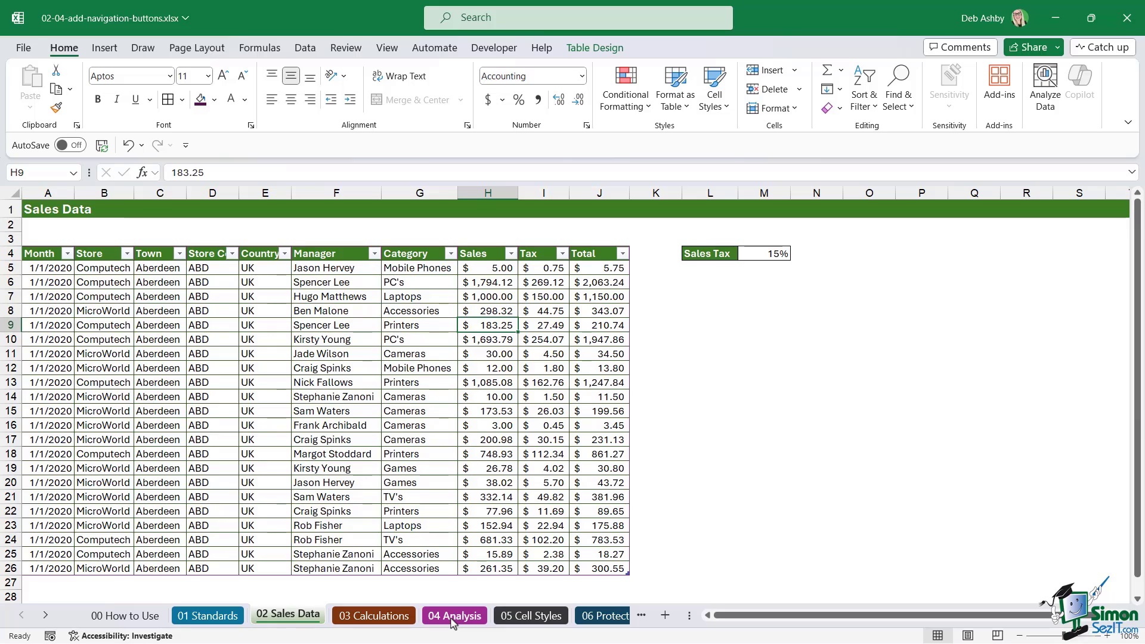
{"action": "left_click", "coordinate": [343, 368]}
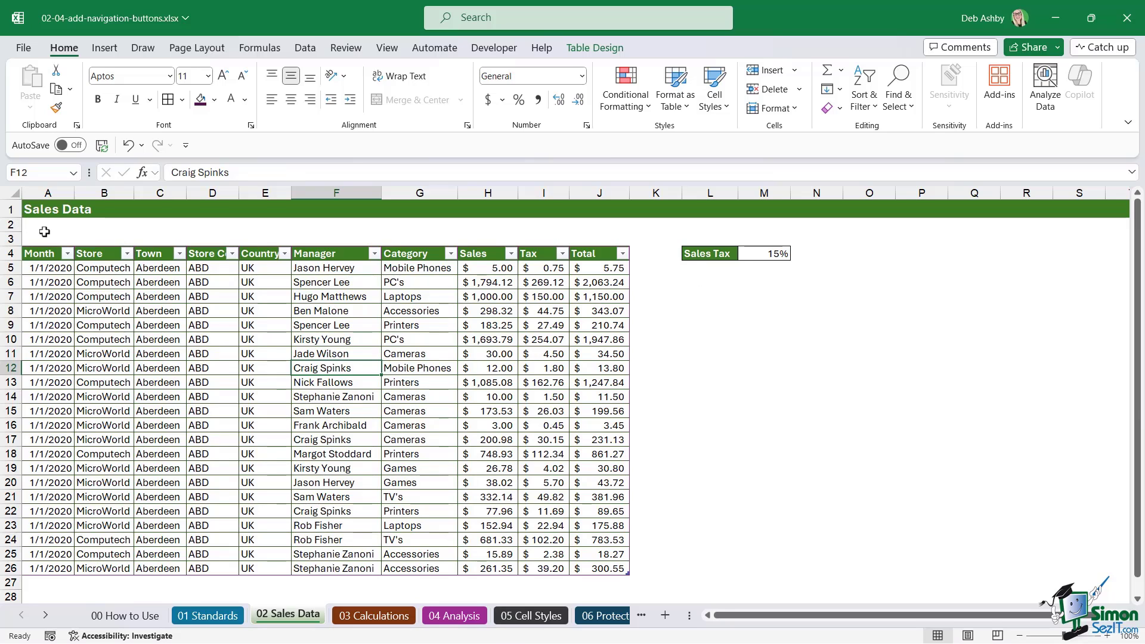
{"action": "right_click", "coordinate": [15, 238]}
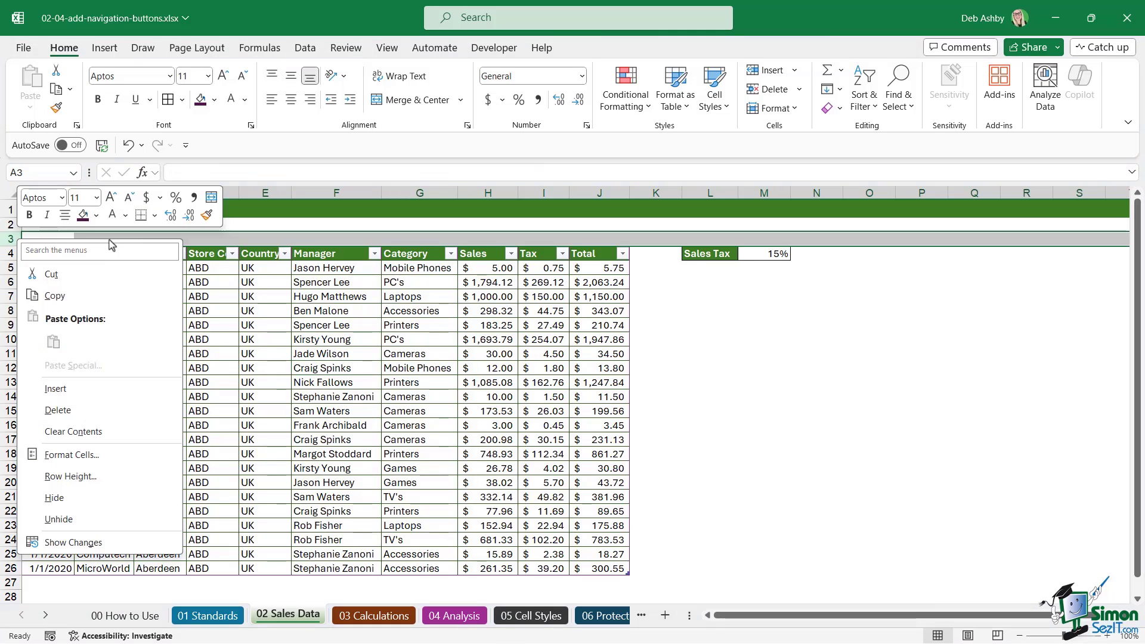
{"action": "left_click", "coordinate": [76, 388]}
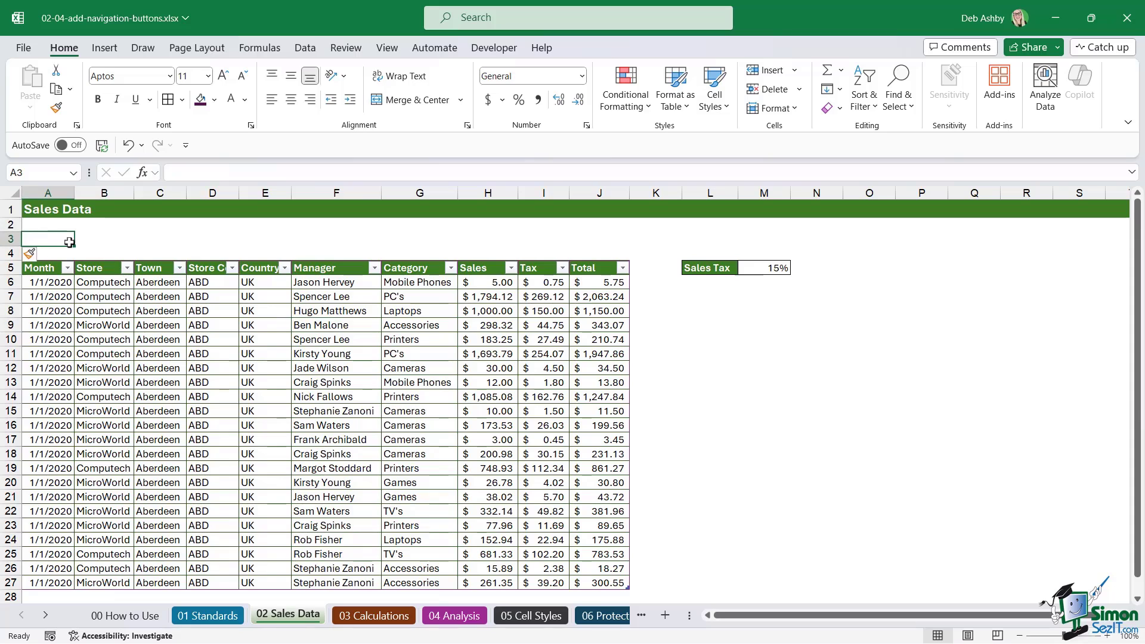
{"action": "type", "text": "G"}
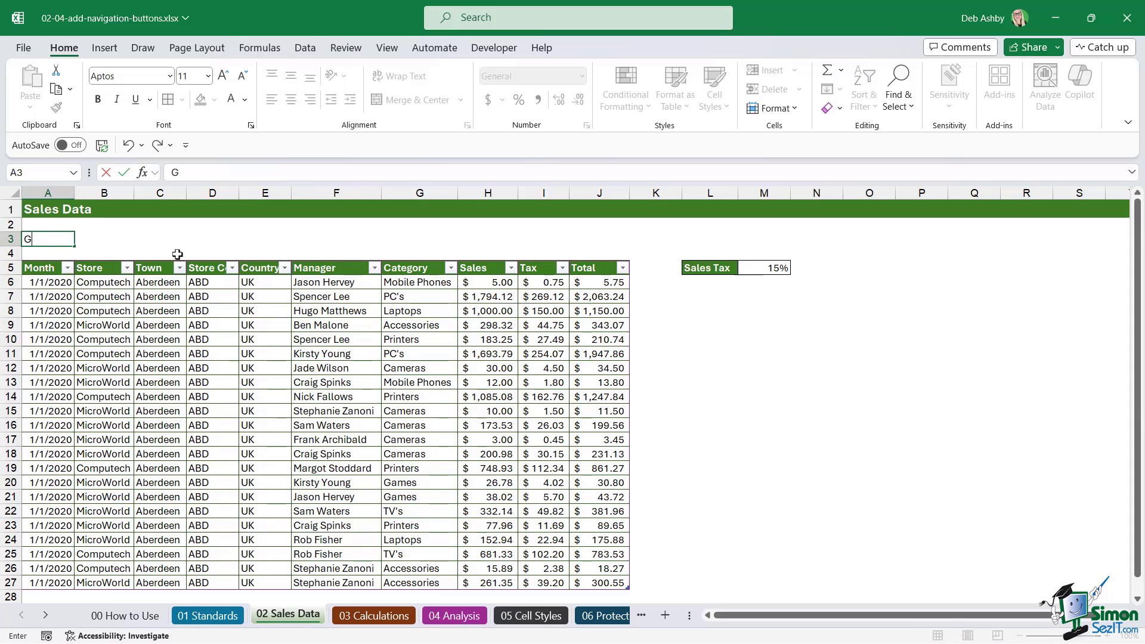
{"action": "type", "text": "o to: The Anaysis Worksheet"}
{"action": "left_click", "coordinate": [189, 253]}
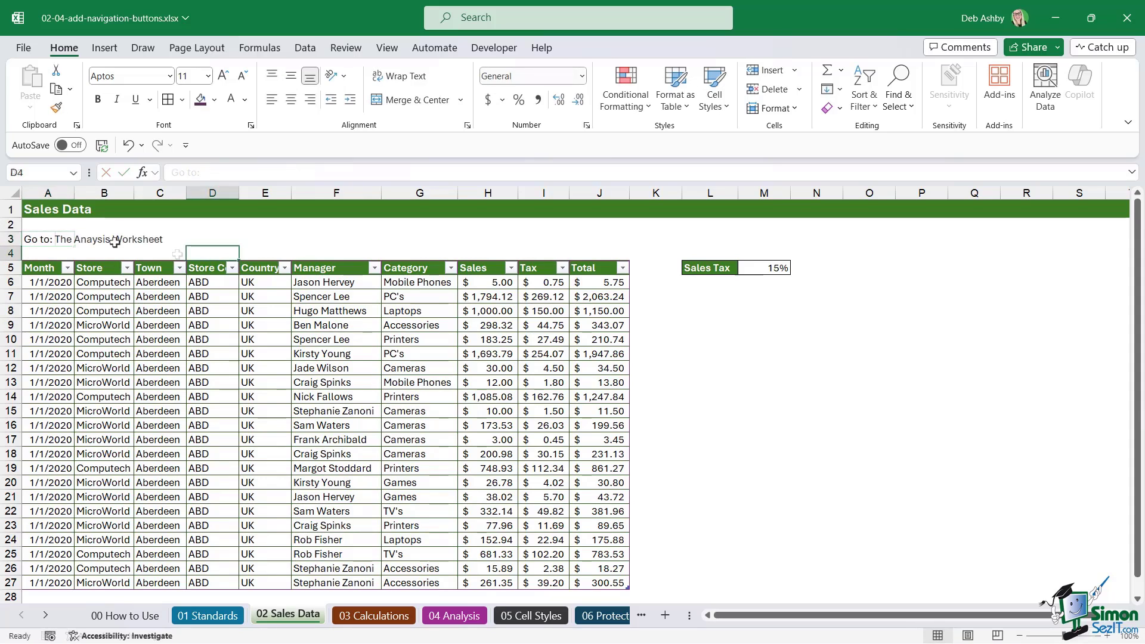
{"action": "left_click", "coordinate": [48, 239]}
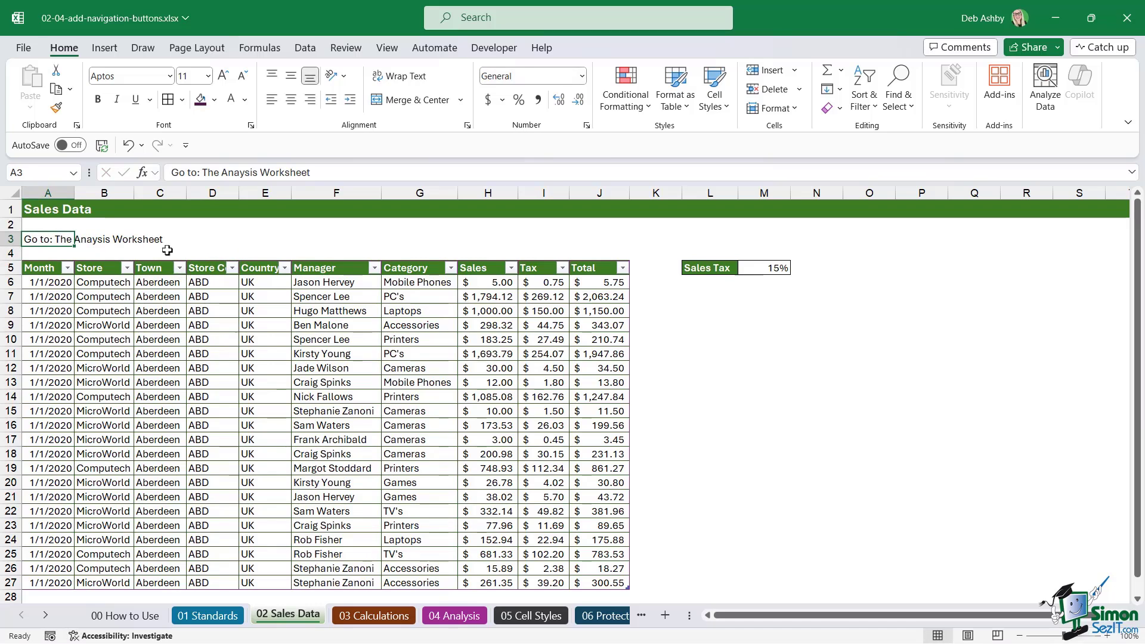
Hyperlink A3 to cell A10 on the 04 Analysis sheet within this document.
{"action": "right_click", "coordinate": [54, 241]}
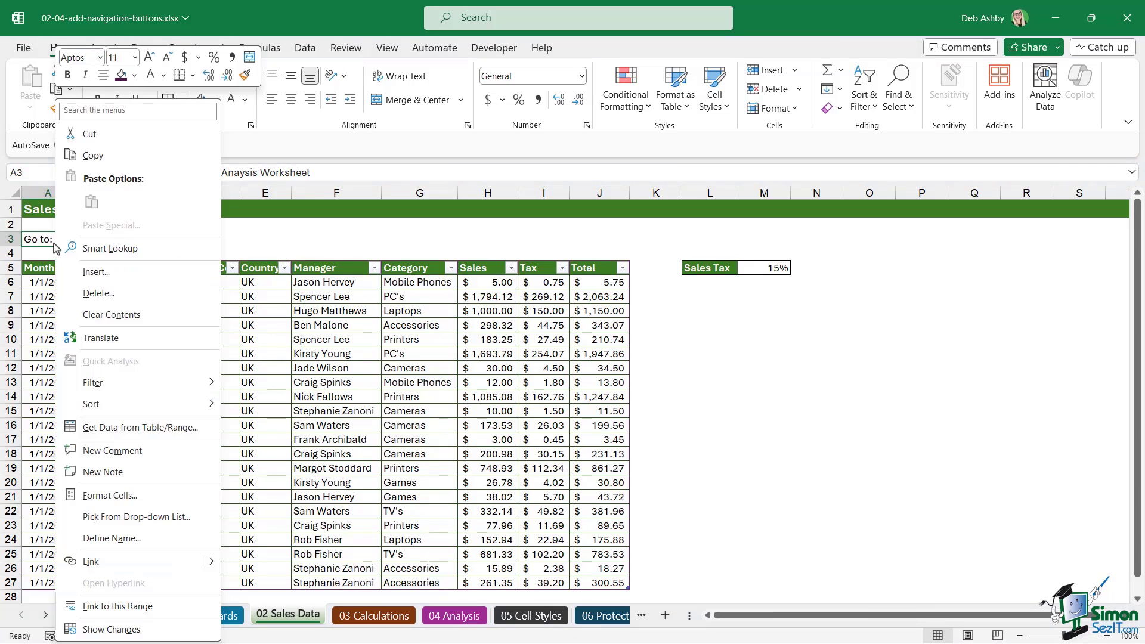
{"action": "key", "text": "Escape"}
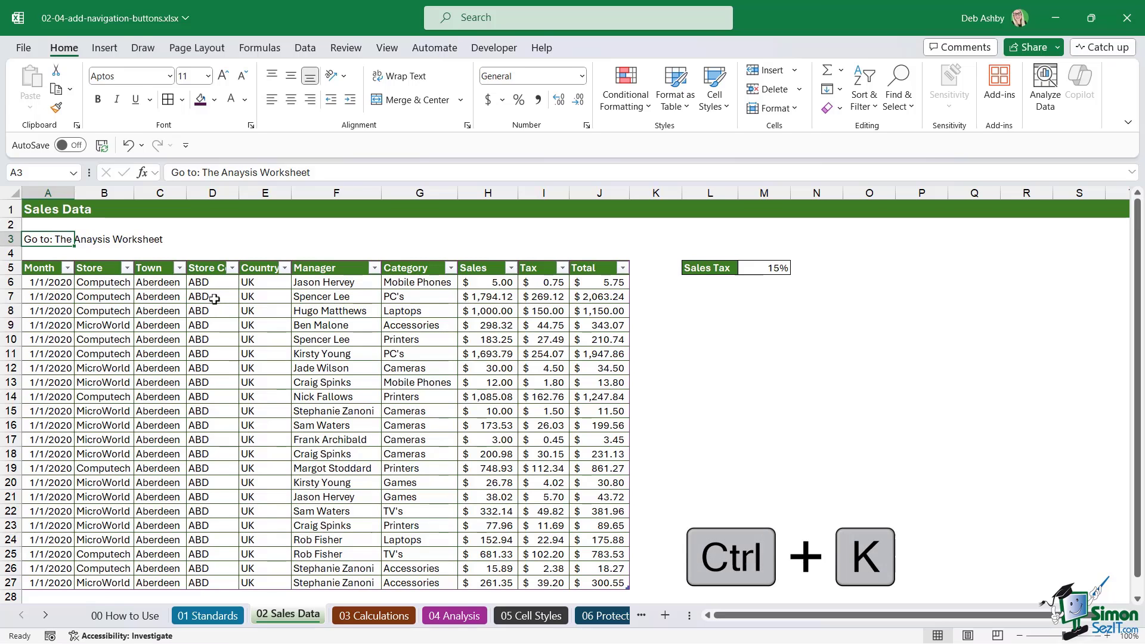
{"action": "key", "text": "ctrl+k"}
{"action": "left_click_drag", "start_coordinate": [258, 387], "coordinate": [406, 227]}
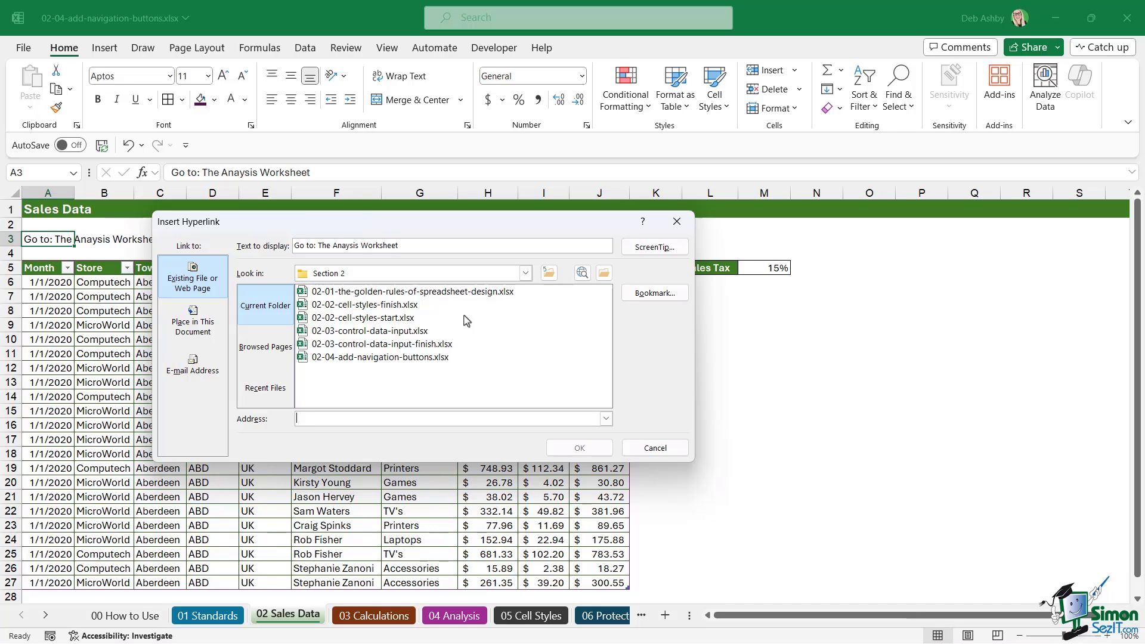
{"action": "left_click", "coordinate": [198, 328]}
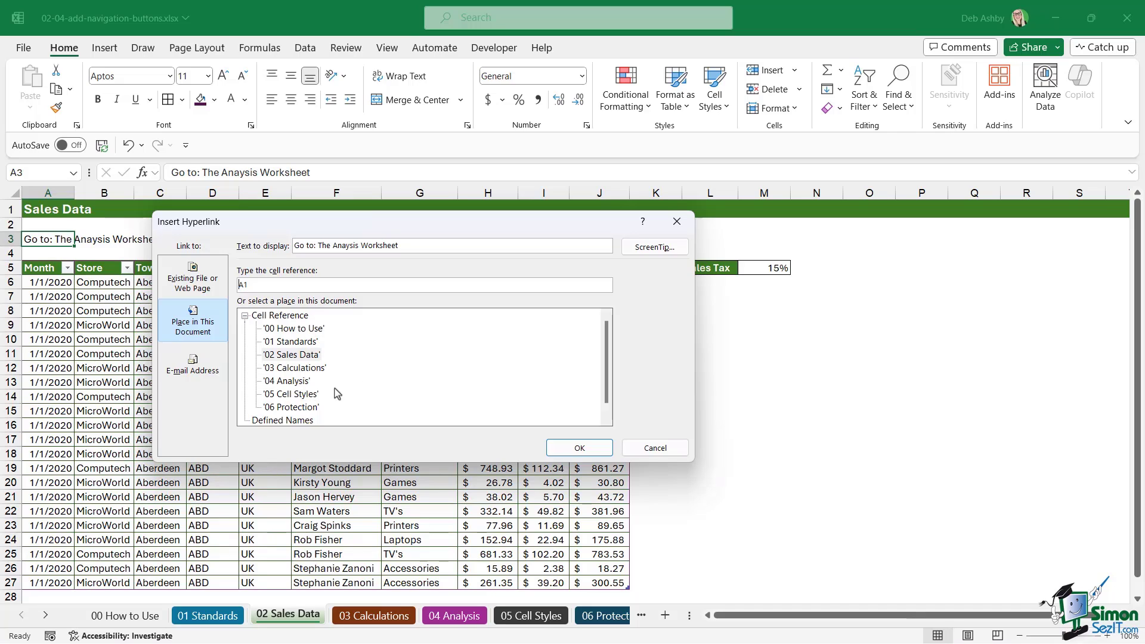
{"action": "left_click", "coordinate": [288, 382]}
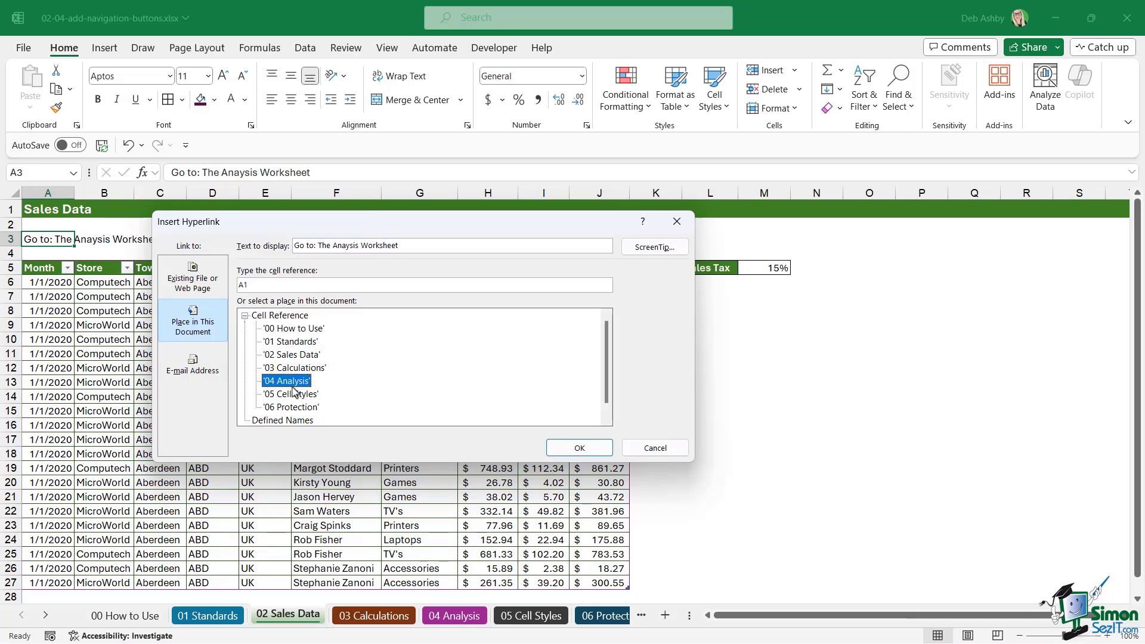
{"action": "double_click", "coordinate": [260, 286]}
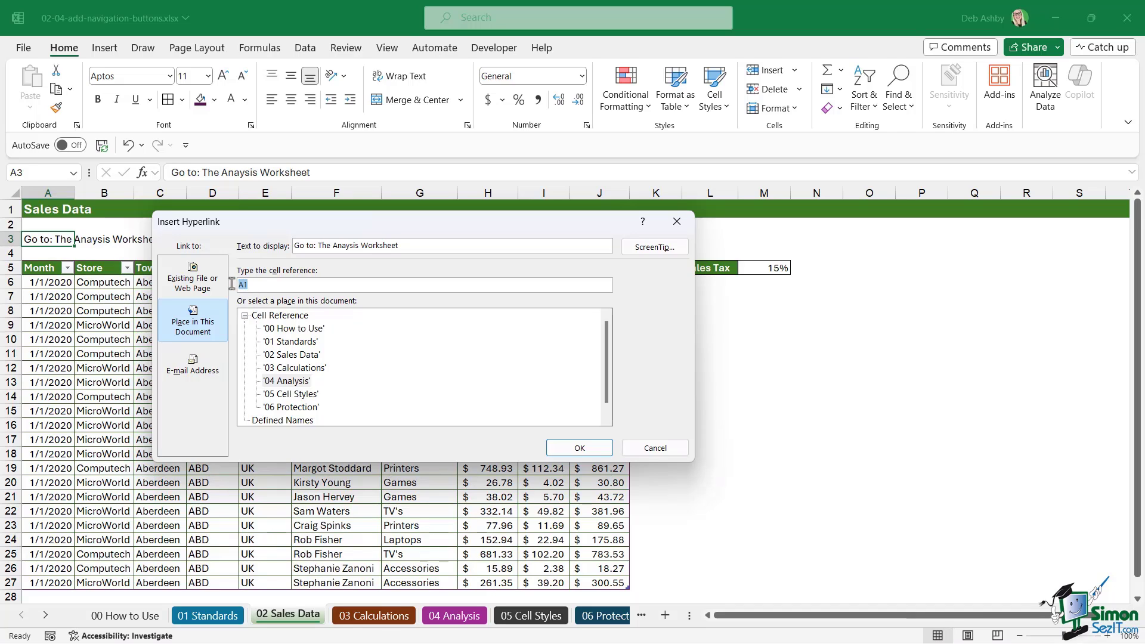
{"action": "type", "text": "A10"}
Give the A3 link the ScreenTip 'Click here to see the sales analysis report' and finish it.
{"action": "left_click", "coordinate": [656, 247]}
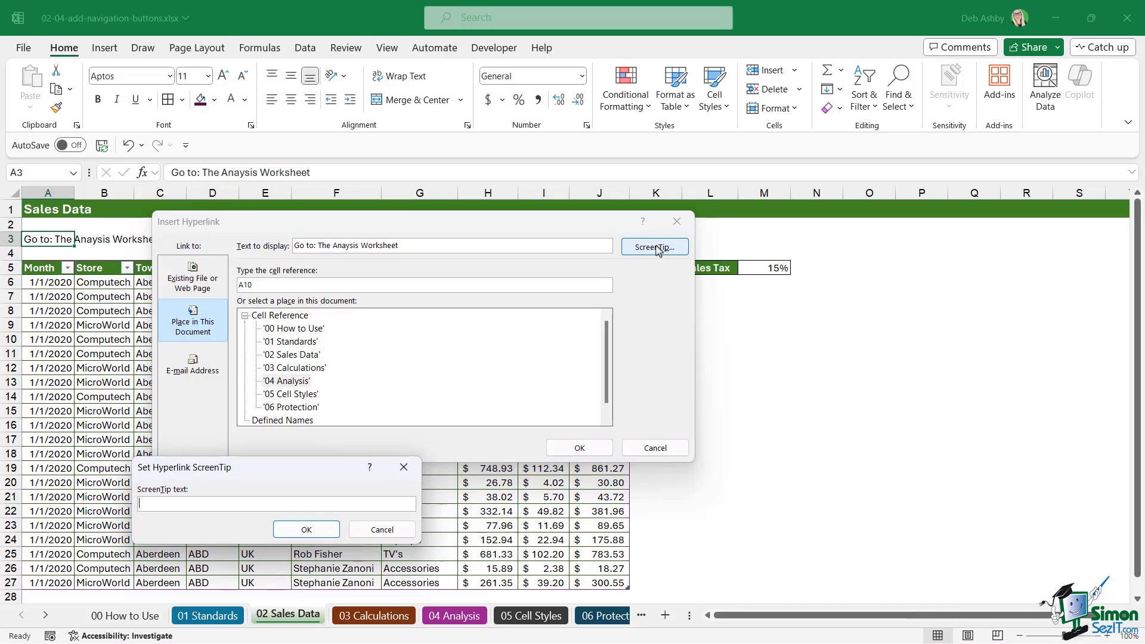
{"action": "left_click_drag", "start_coordinate": [323, 470], "coordinate": [417, 352]}
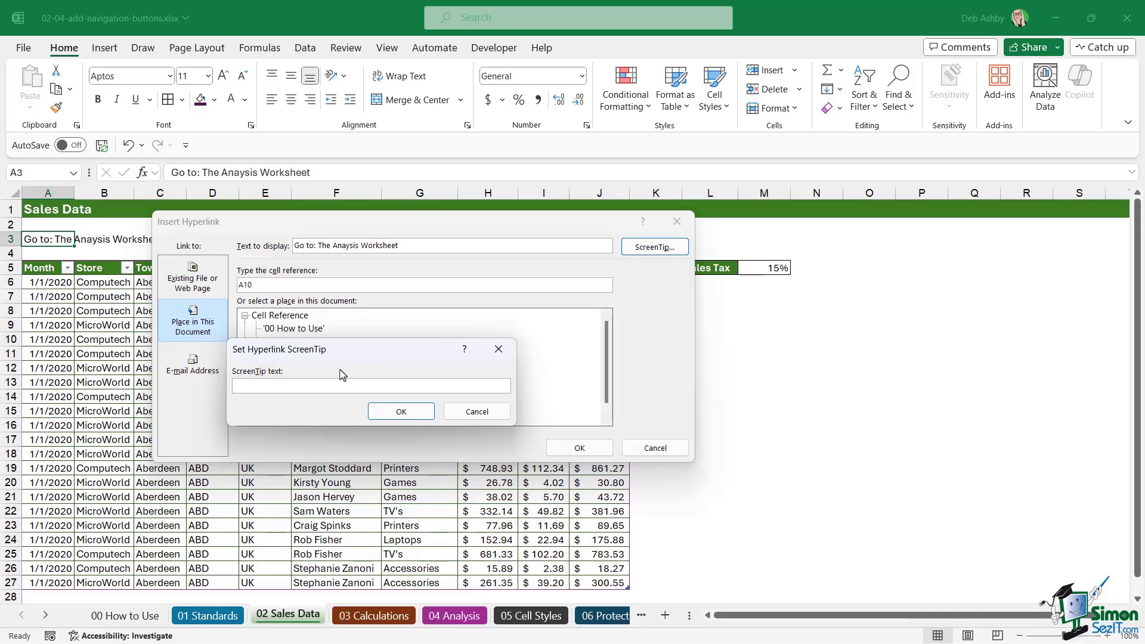
{"action": "type", "text": "Click here to see the sales analysis reporrt"}
{"action": "key", "text": "BackSpace"}
{"action": "key", "text": "BackSpace"}
{"action": "left_click", "coordinate": [401, 412]}
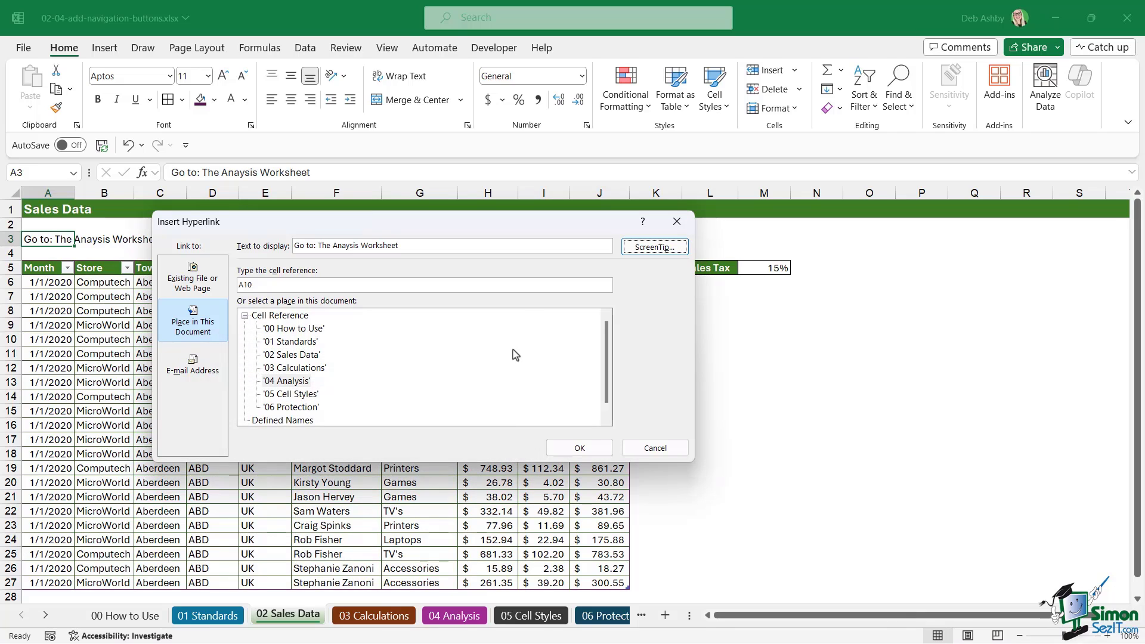
{"action": "left_click", "coordinate": [580, 448]}
{"action": "left_click", "coordinate": [294, 365]}
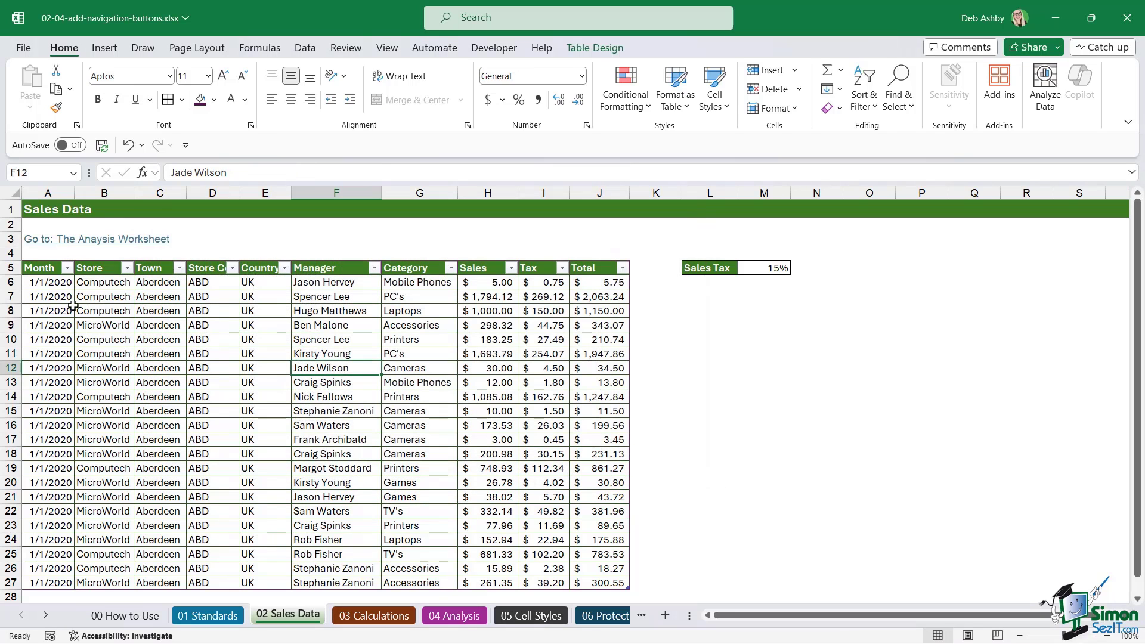
Follow the A3 link to reach 04 Analysis, and save the workbook under its new name.
{"action": "mouse_move", "coordinate": [43, 246]}
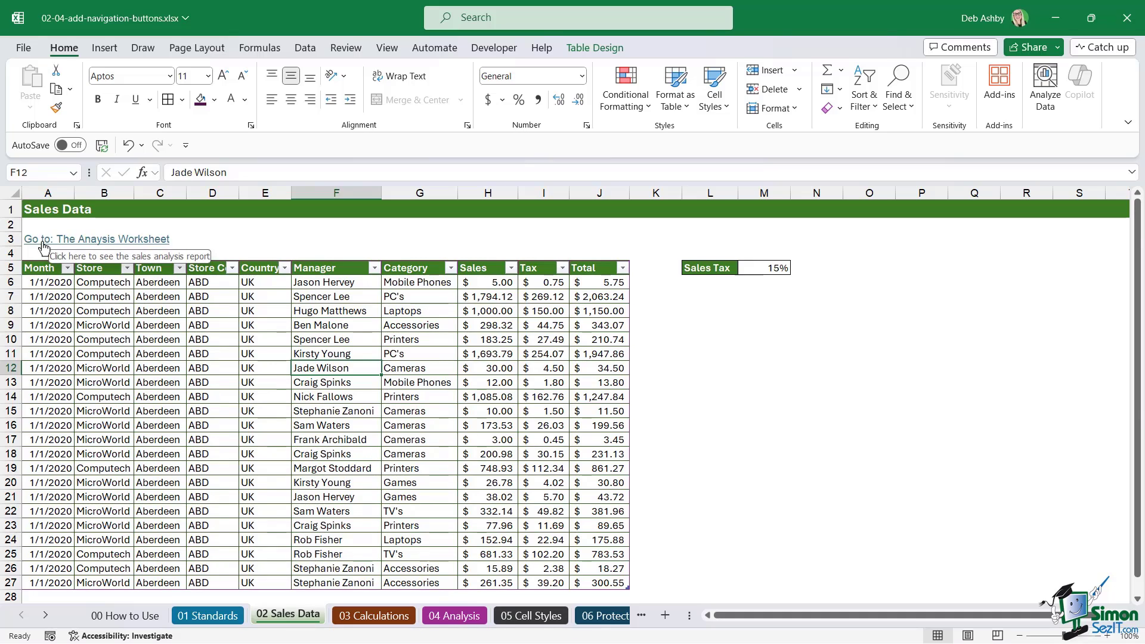
{"action": "left_click", "coordinate": [43, 246]}
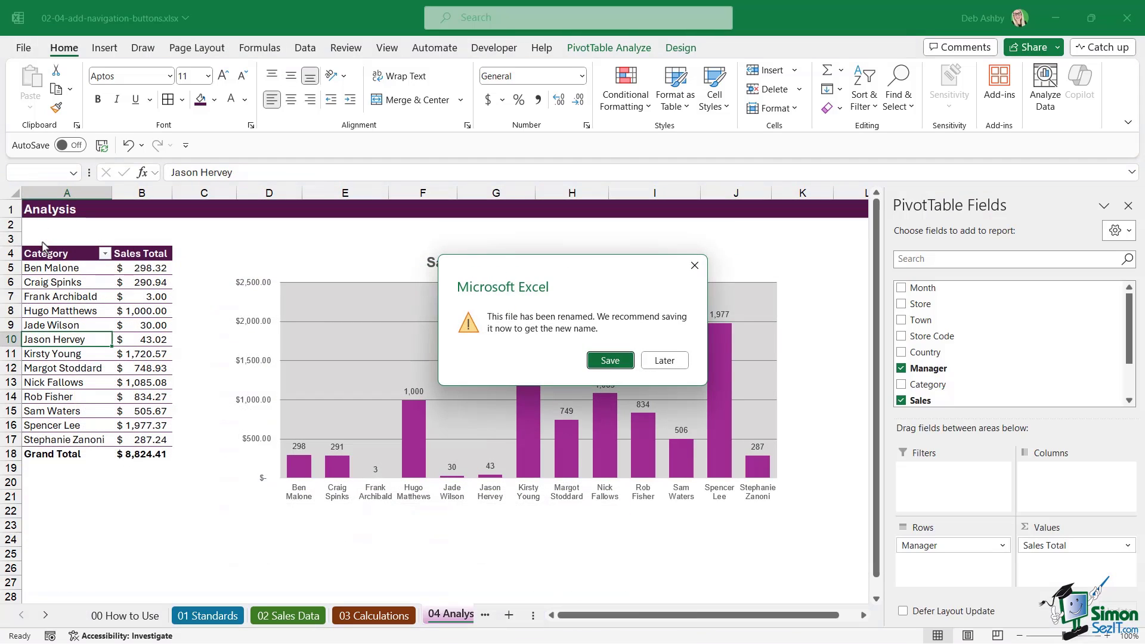
{"action": "key", "text": "Return"}
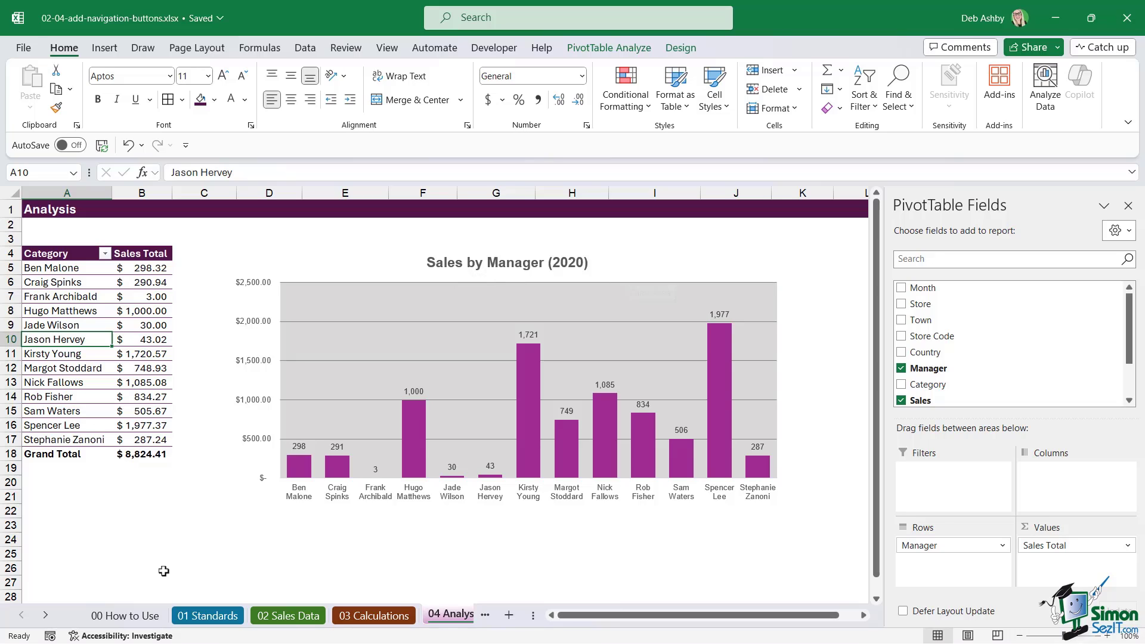
Switch from 04 Analysis back to the 02 Sales Data sheet and click an empty cell.
{"action": "left_click", "coordinate": [202, 616]}
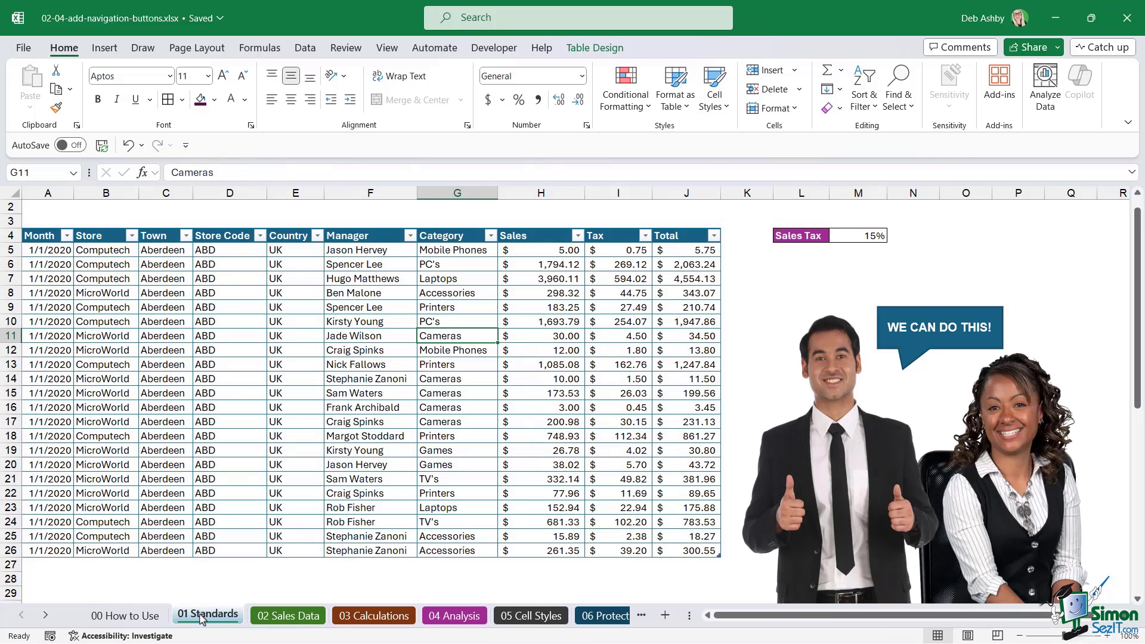
{"action": "left_click", "coordinate": [308, 617]}
{"action": "left_click", "coordinate": [311, 238]}
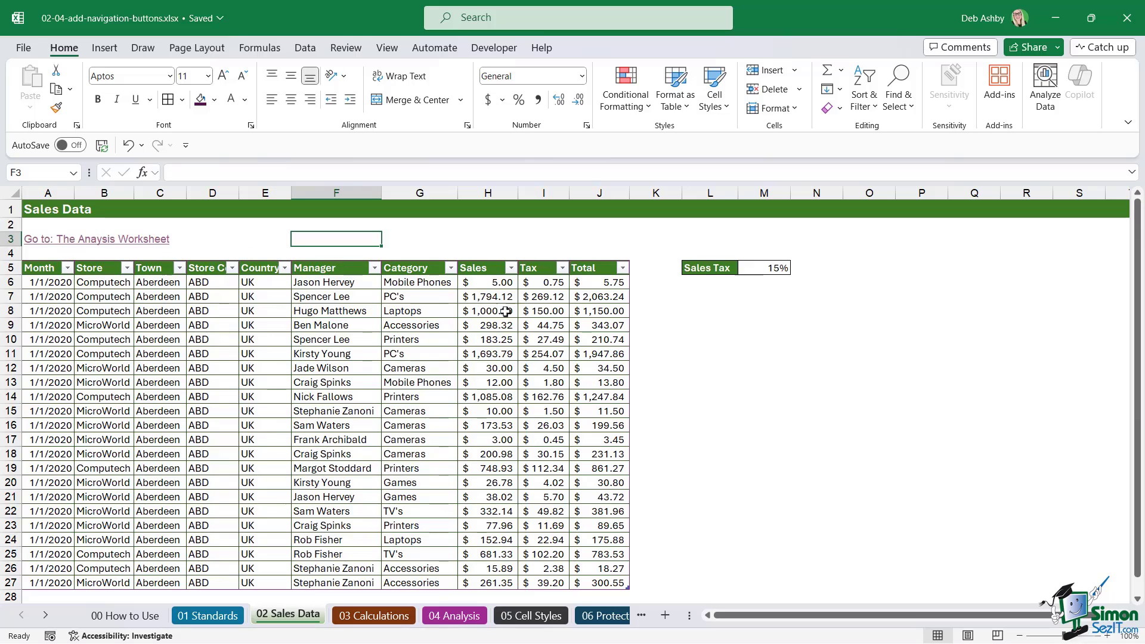
{"action": "left_click", "coordinate": [689, 321]}
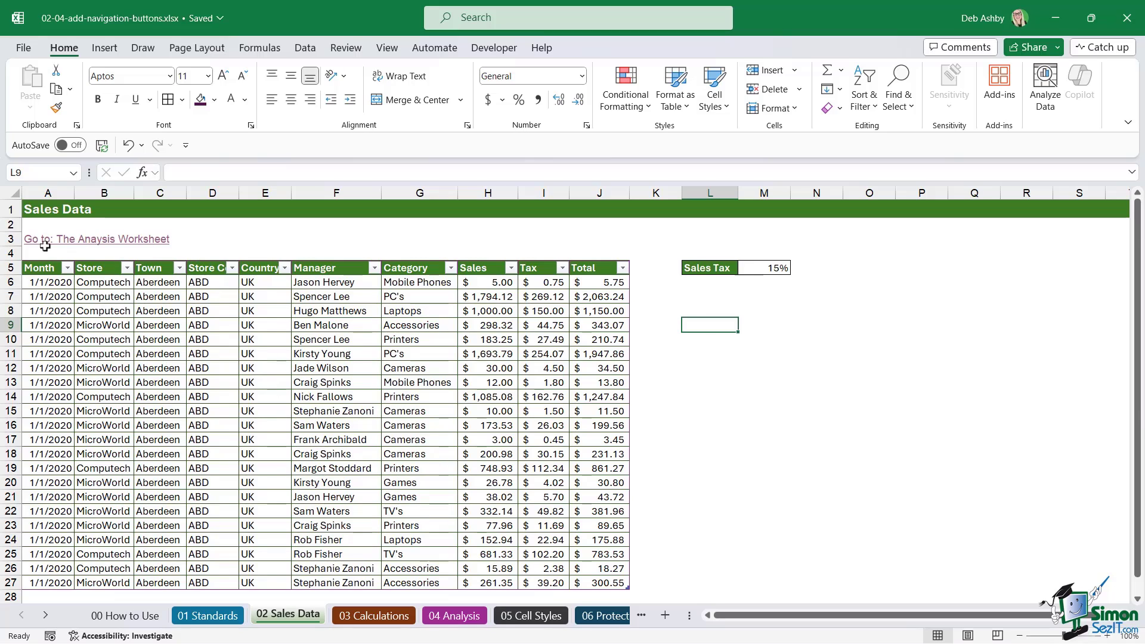
{"action": "left_click", "coordinate": [104, 49]}
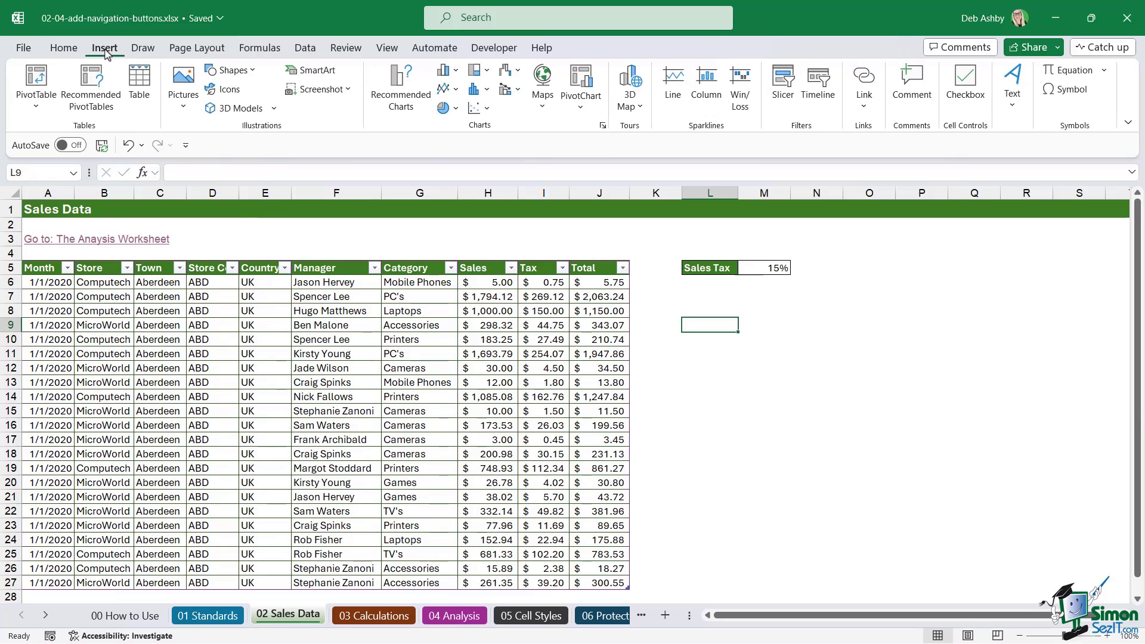
Draw a rounded rectangle in row 3 labelled 'See the Analysis Report' in Aptos 12.
{"action": "left_click", "coordinate": [231, 70]}
{"action": "left_click", "coordinate": [286, 106]}
{"action": "left_click_drag", "start_coordinate": [195, 229], "coordinate": [354, 250]}
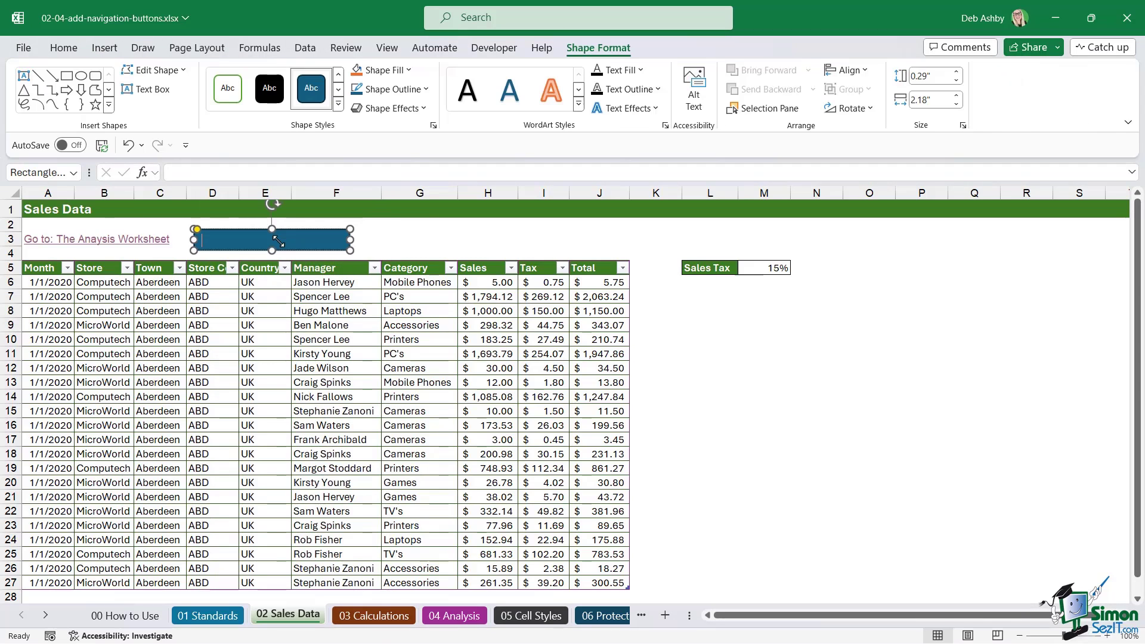
{"action": "type", "text": "See the Analysis Report"}
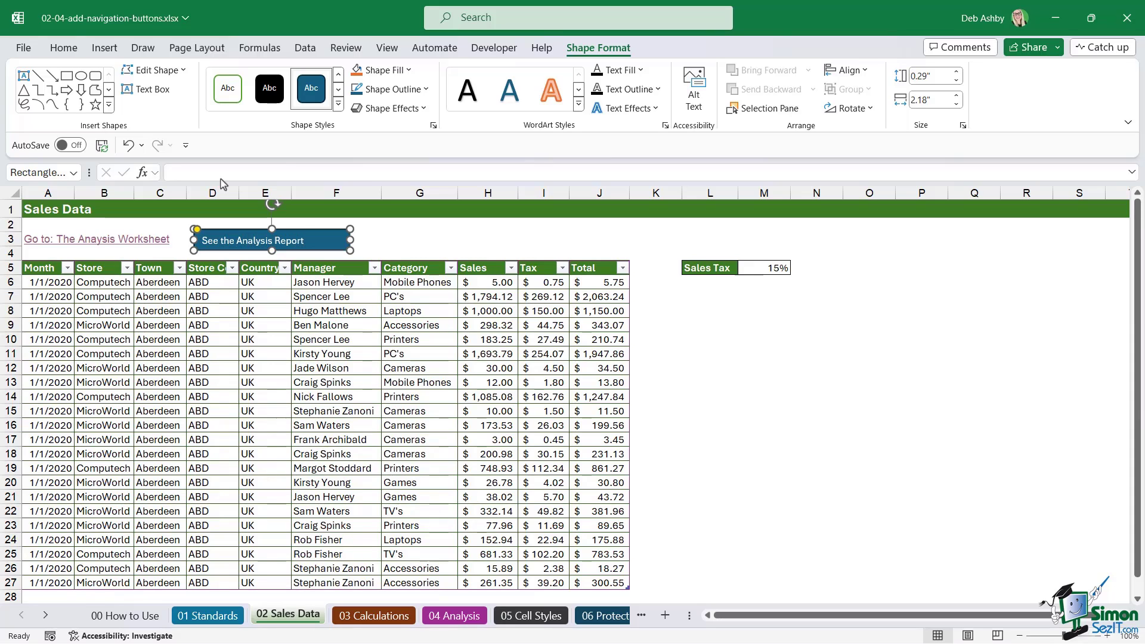
{"action": "left_click", "coordinate": [63, 48]}
{"action": "left_click", "coordinate": [170, 75]}
{"action": "left_click", "coordinate": [121, 478]}
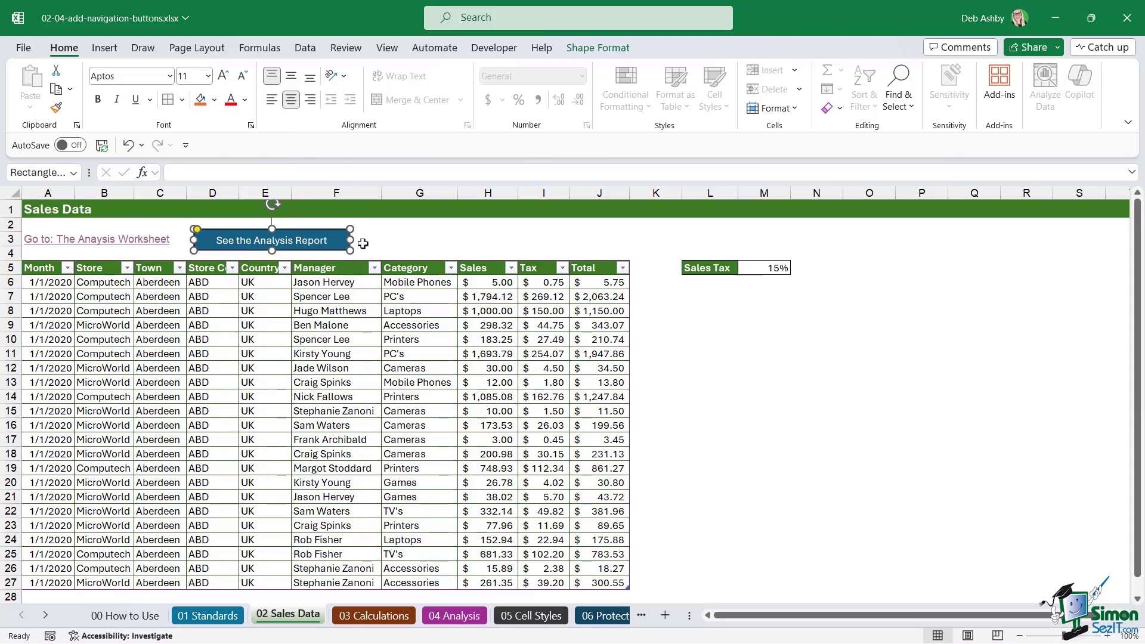
{"action": "mouse_move", "coordinate": [351, 241]}
{"action": "left_mouse_down"}
{"action": "mouse_move", "coordinate": [326, 241]}
{"action": "mouse_move", "coordinate": [344, 240]}
{"action": "left_mouse_up"}
{"action": "left_click", "coordinate": [224, 76]}
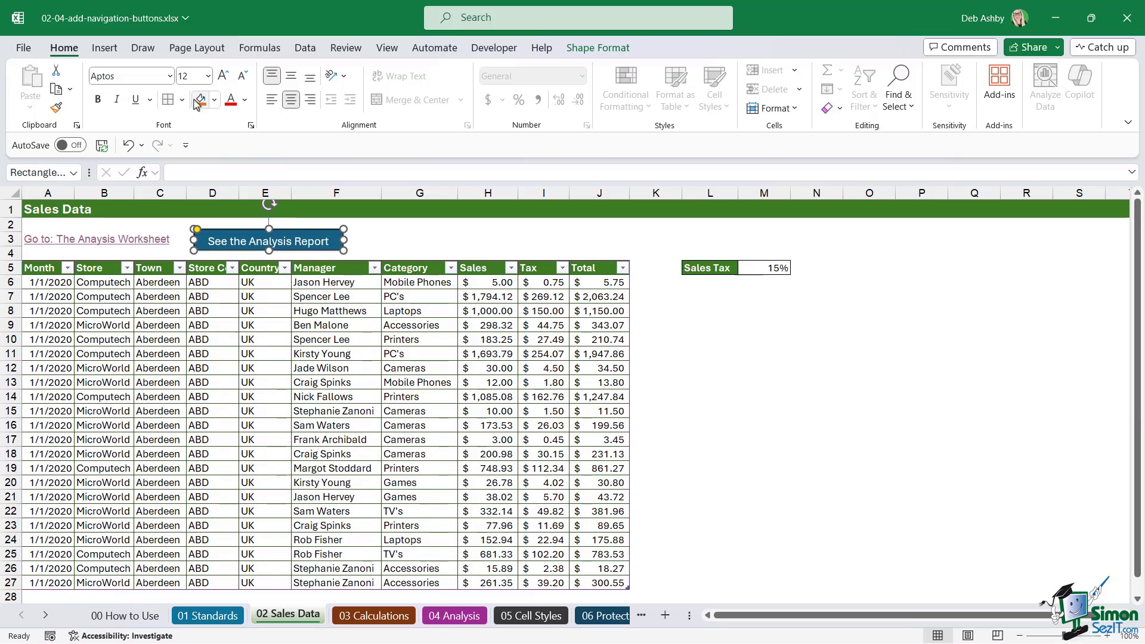
Give the button a dark green fill and a green outline.
{"action": "left_click", "coordinate": [215, 100]}
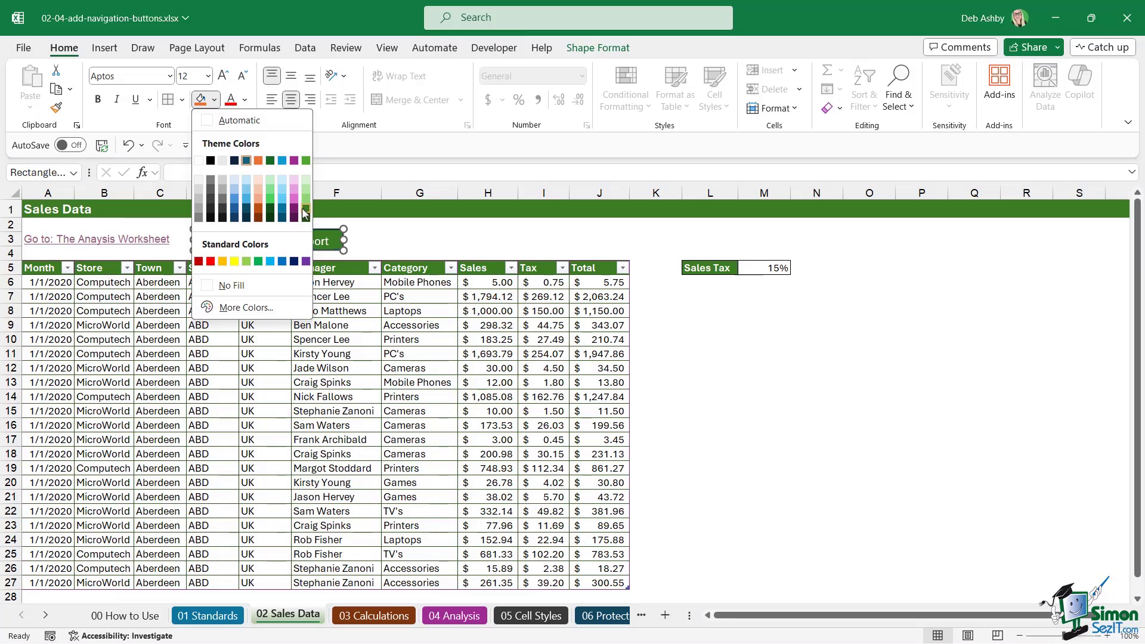
{"action": "left_click", "coordinate": [305, 210]}
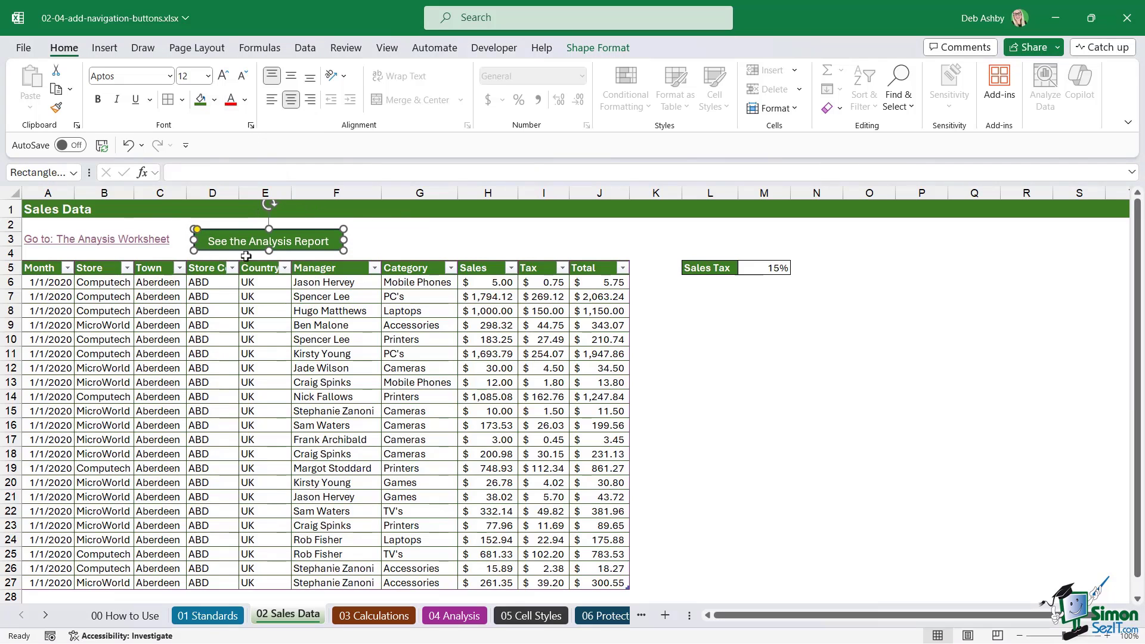
{"action": "left_click", "coordinate": [408, 257]}
{"action": "left_click", "coordinate": [319, 242]}
{"action": "left_click", "coordinate": [598, 47]}
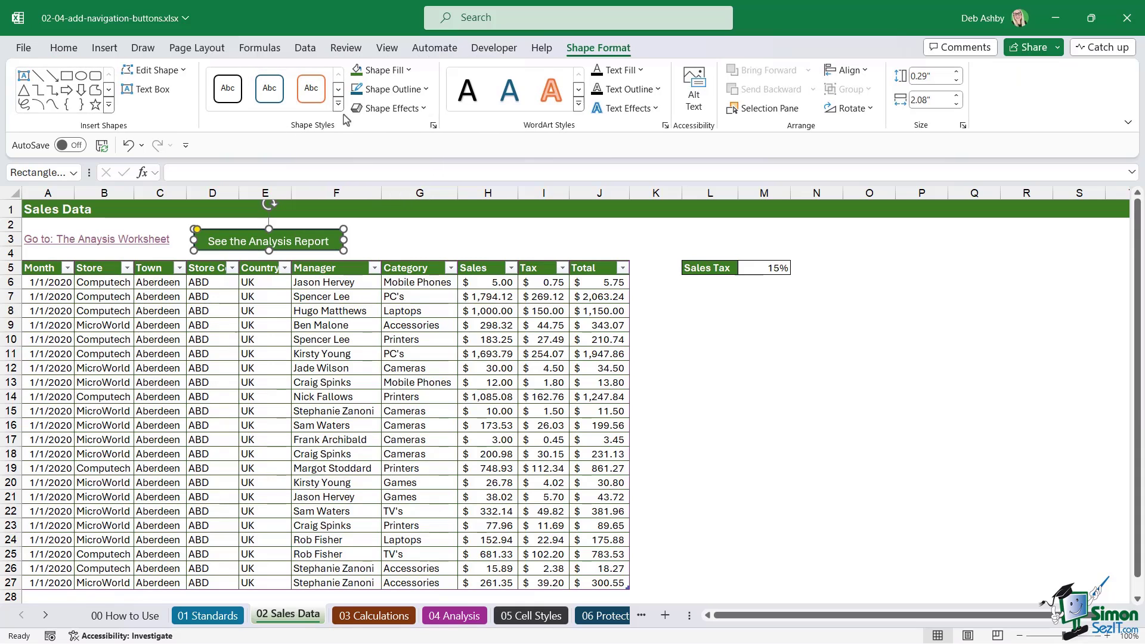
{"action": "left_click", "coordinate": [421, 90]}
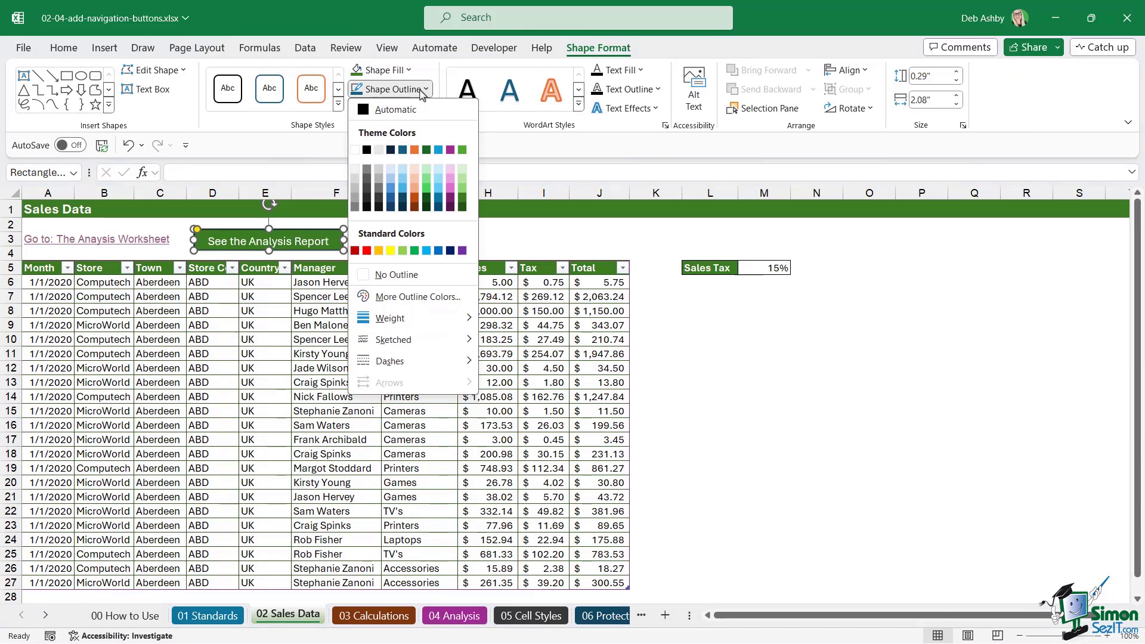
{"action": "left_click", "coordinate": [463, 207]}
{"action": "left_click", "coordinate": [420, 238]}
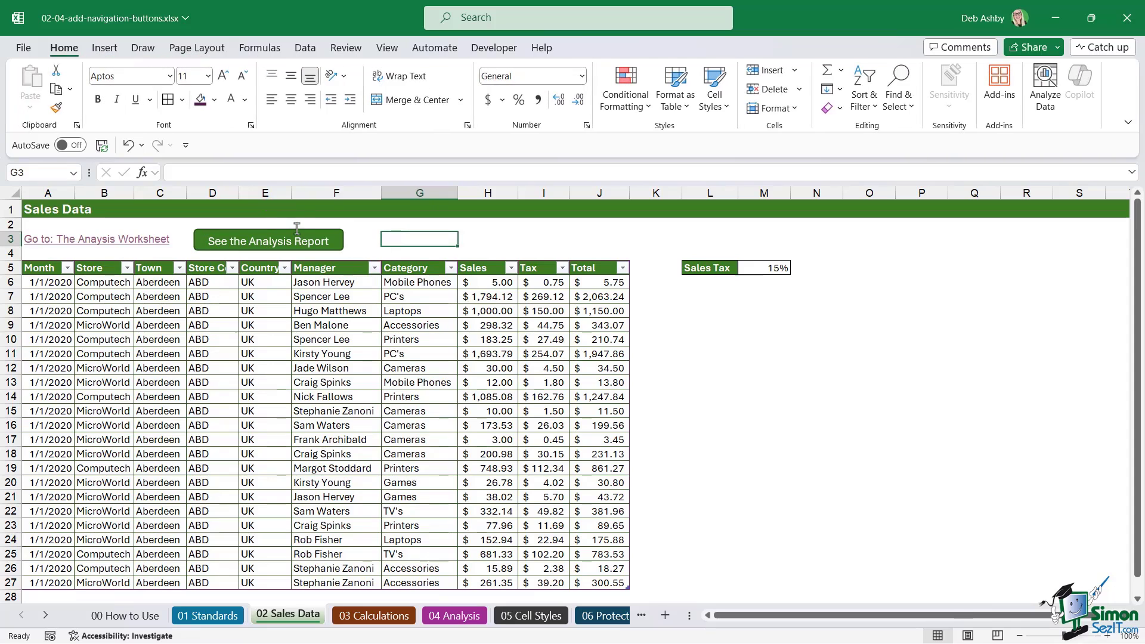
Move the green button to around columns L–N, rows 9–11, and link it to 04 Analysis.
{"action": "left_click_drag", "start_coordinate": [289, 232], "coordinate": [760, 568]}
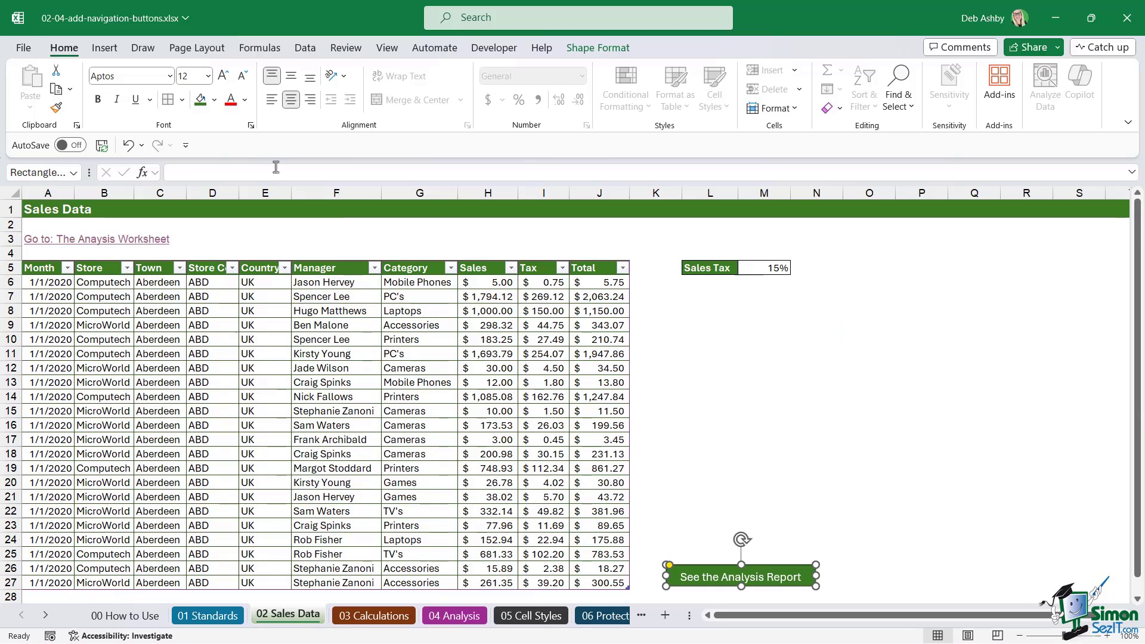
{"action": "key", "text": "ctrl+k"}
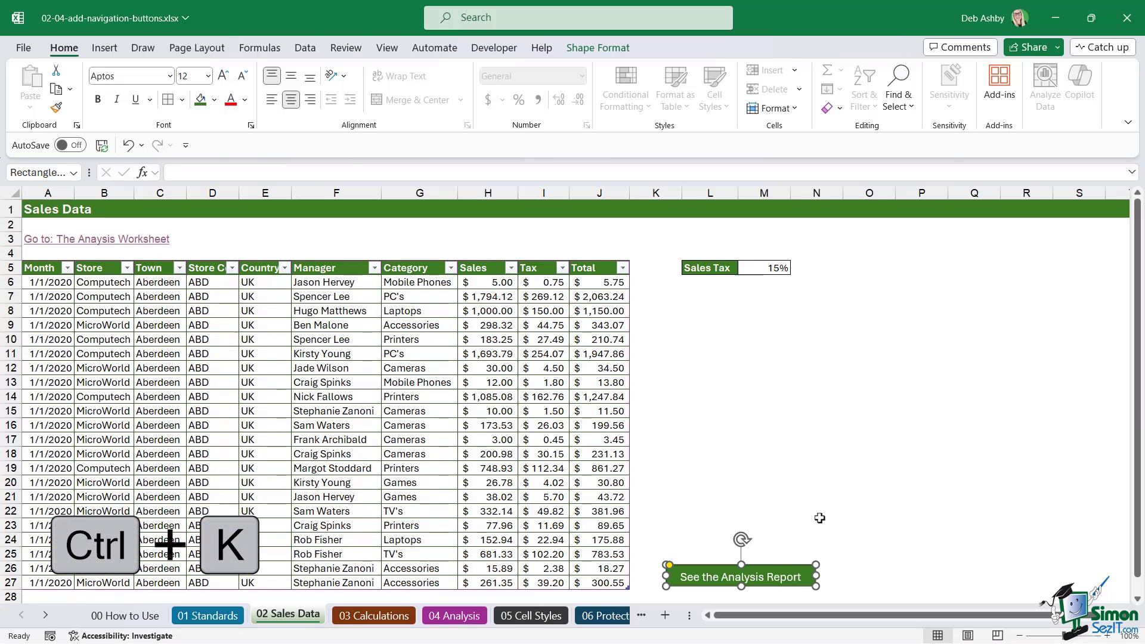
{"action": "left_click", "coordinate": [298, 383]}
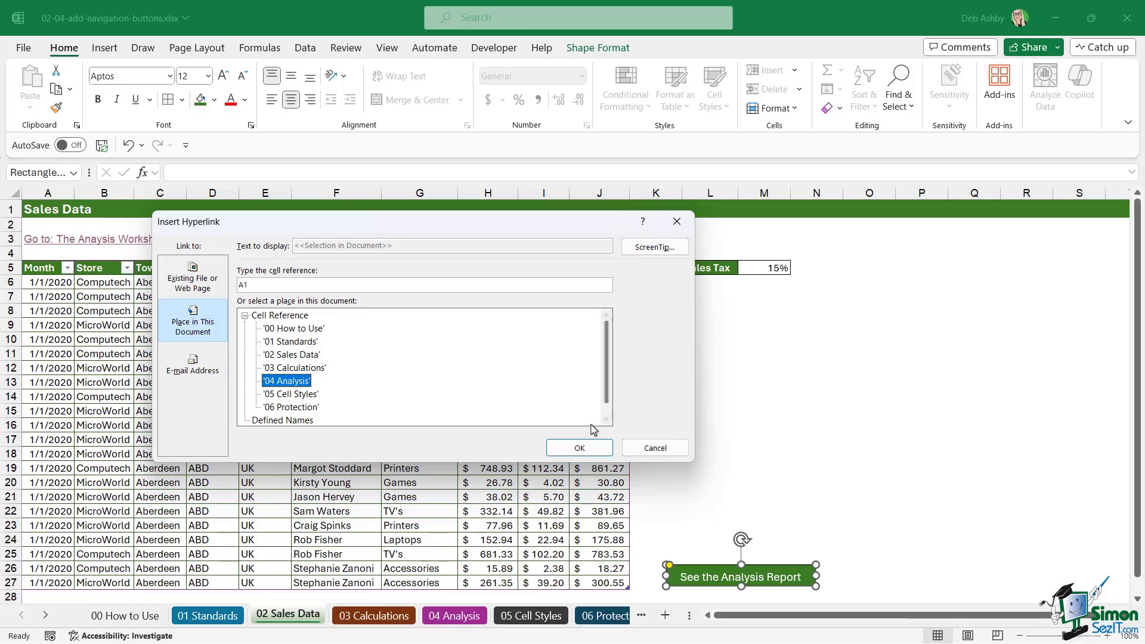
{"action": "left_click", "coordinate": [583, 451]}
Test the button's jump to 04 Analysis, then return to 02 Sales Data.
{"action": "left_click", "coordinate": [866, 438]}
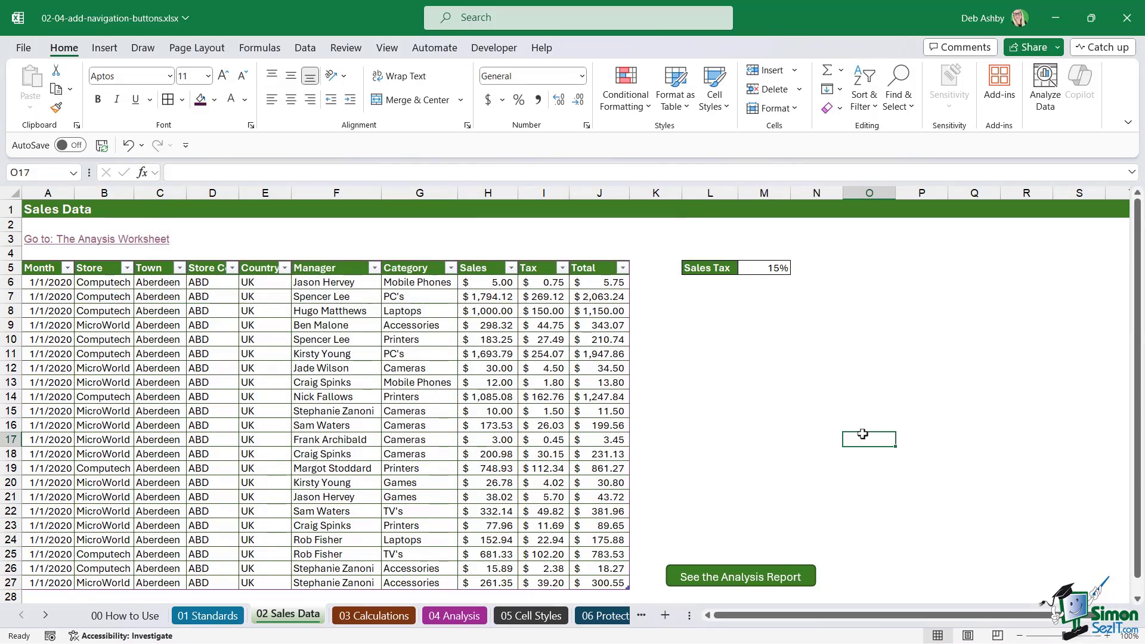
{"action": "left_click", "coordinate": [763, 577]}
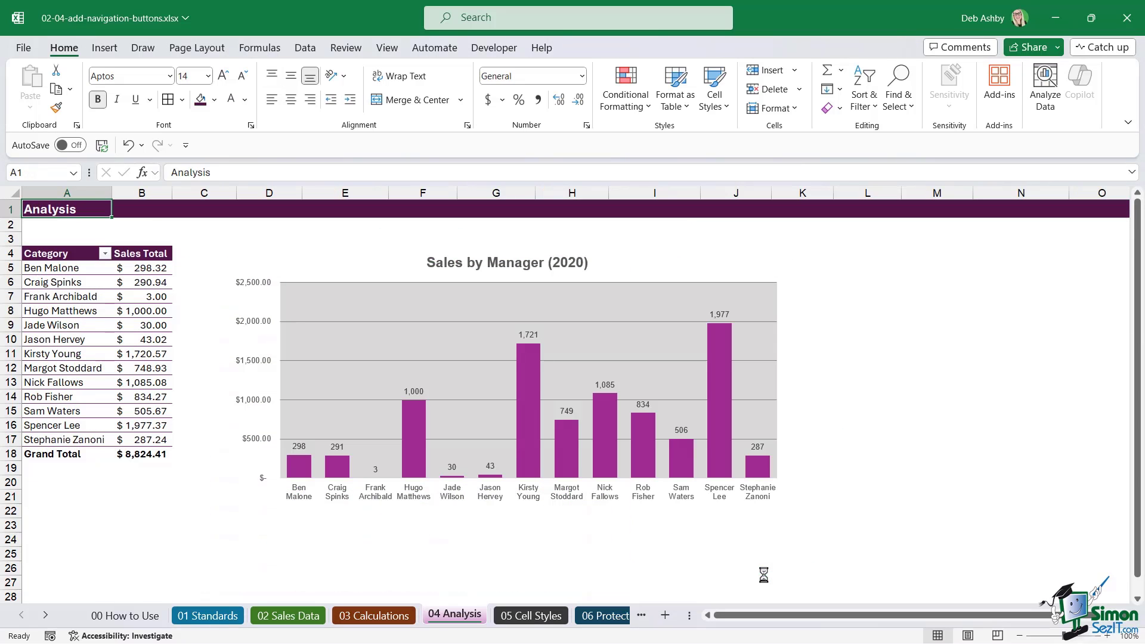
{"action": "left_click", "coordinate": [288, 616]}
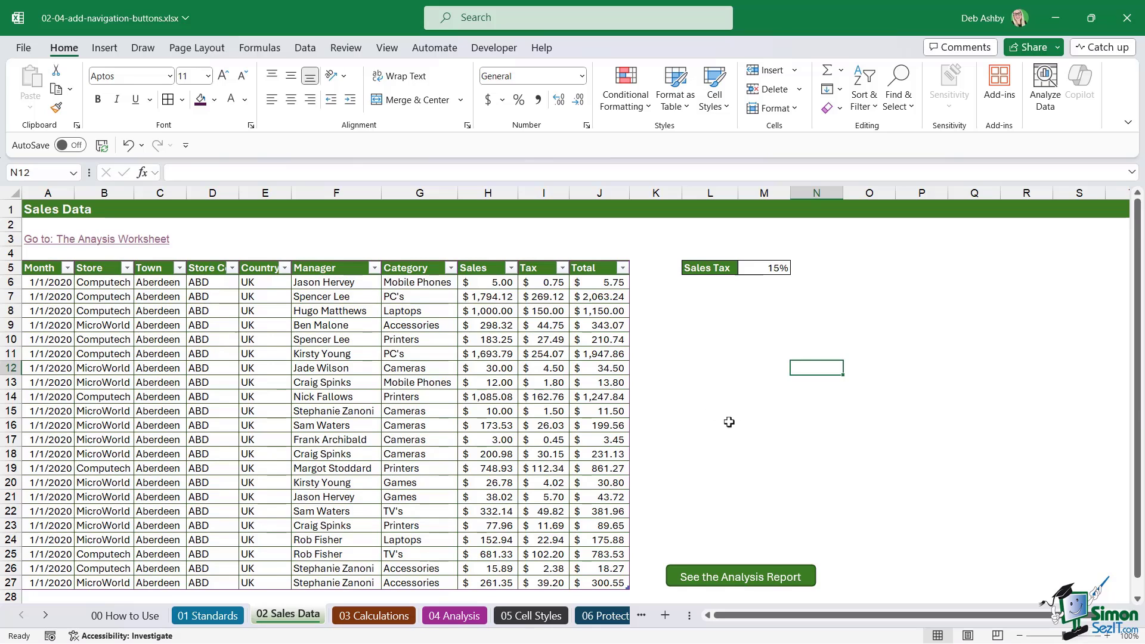
Insert a 'home' house icon below Sales Tax, colour it purple, and shrink it to 0.68 inches.
{"action": "left_click", "coordinate": [105, 48]}
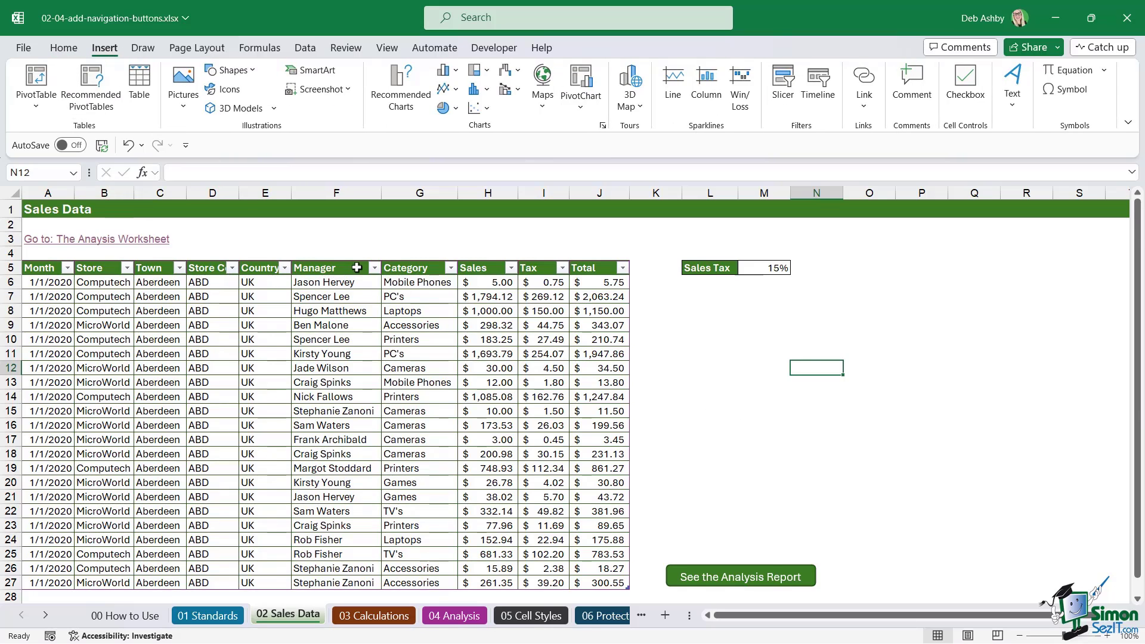
{"action": "left_click", "coordinate": [225, 89]}
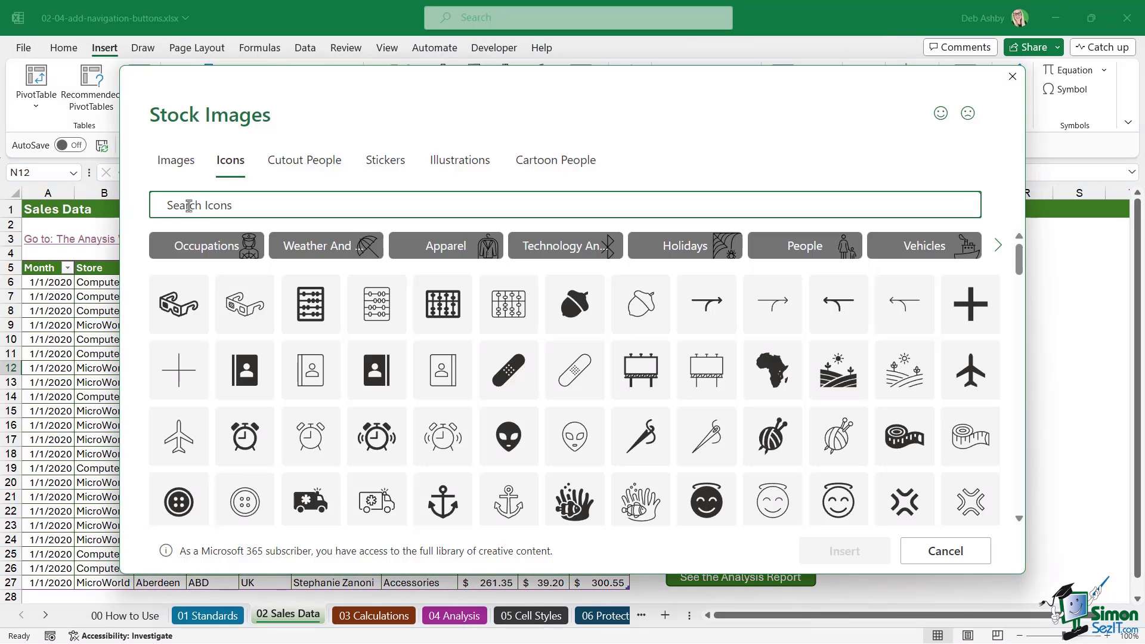
{"action": "type", "text": "home"}
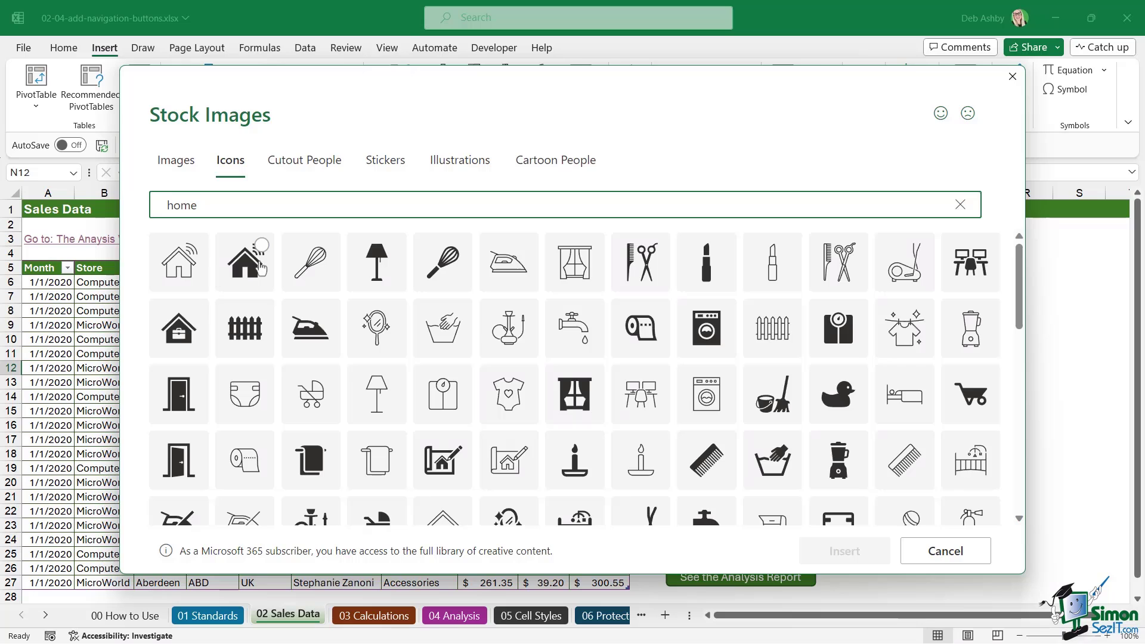
{"action": "left_click", "coordinate": [256, 266]}
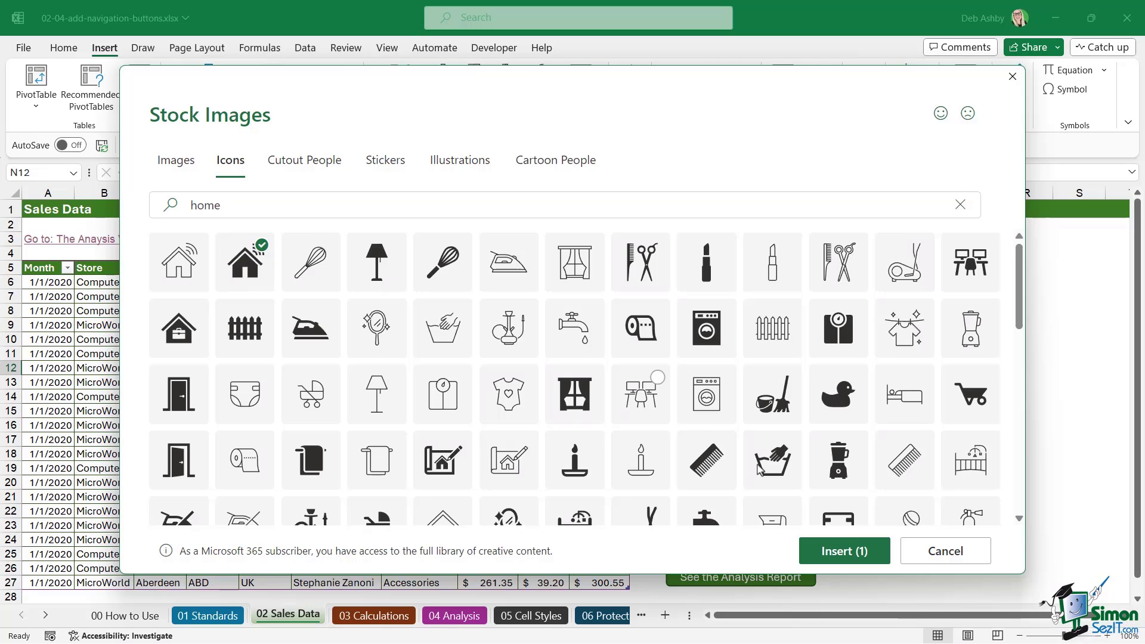
{"action": "left_click", "coordinate": [843, 551]}
{"action": "left_click_drag", "start_coordinate": [838, 388], "coordinate": [717, 336]}
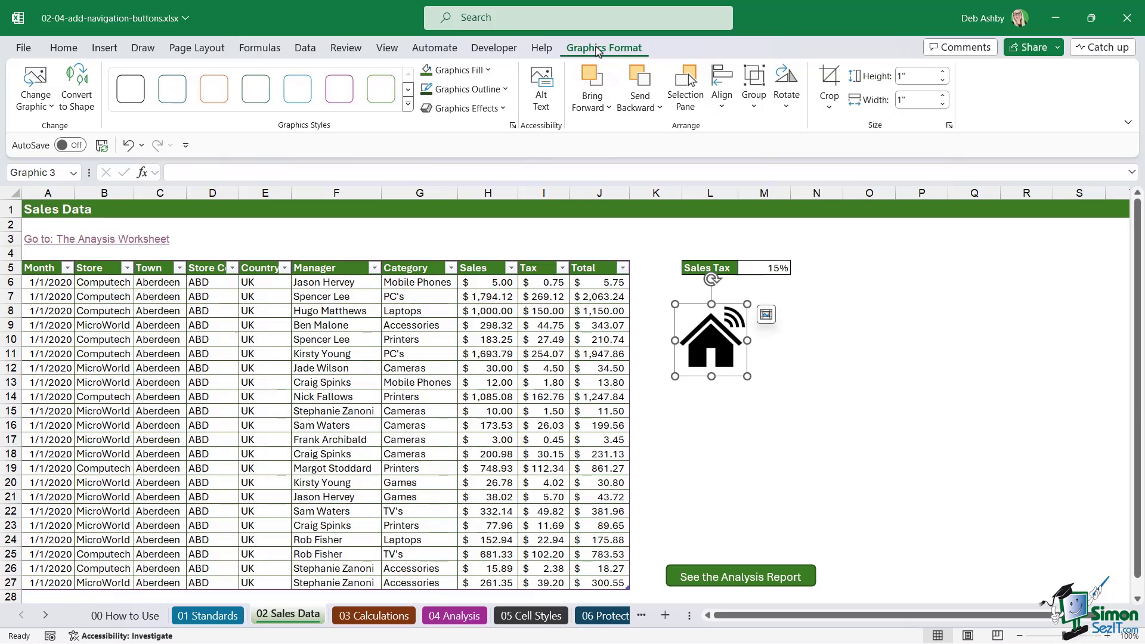
{"action": "left_click", "coordinate": [491, 72]}
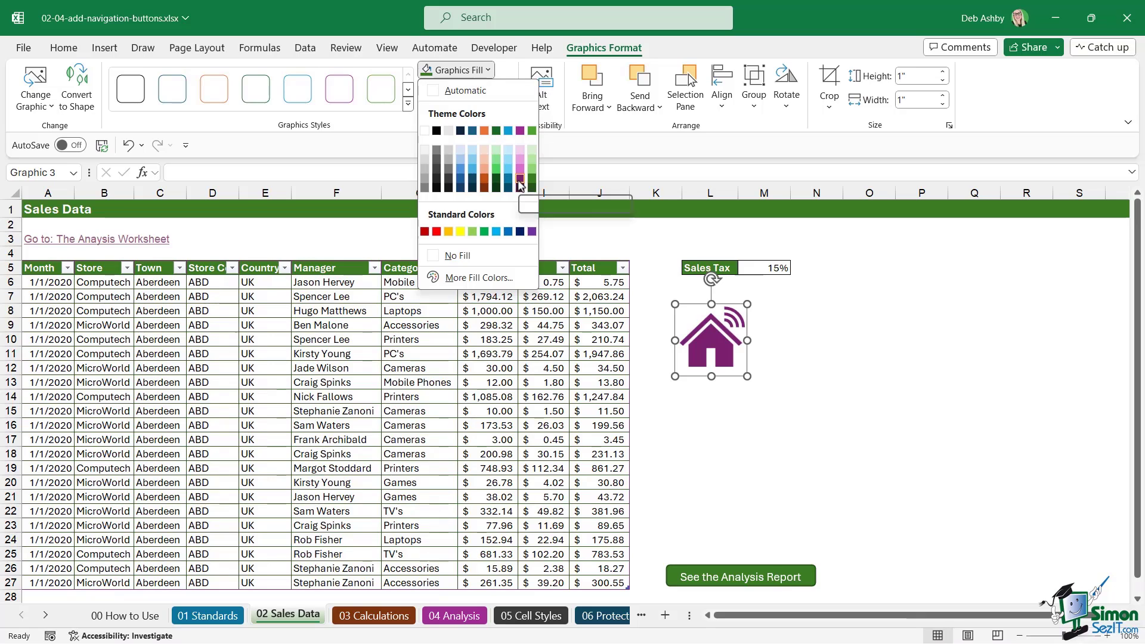
{"action": "left_click", "coordinate": [520, 181]}
{"action": "left_click_drag", "start_coordinate": [747, 378], "coordinate": [870, 328]}
Move the purple house icon on 02 Sales Data up to sit above column J.
{"action": "left_click", "coordinate": [125, 615]}
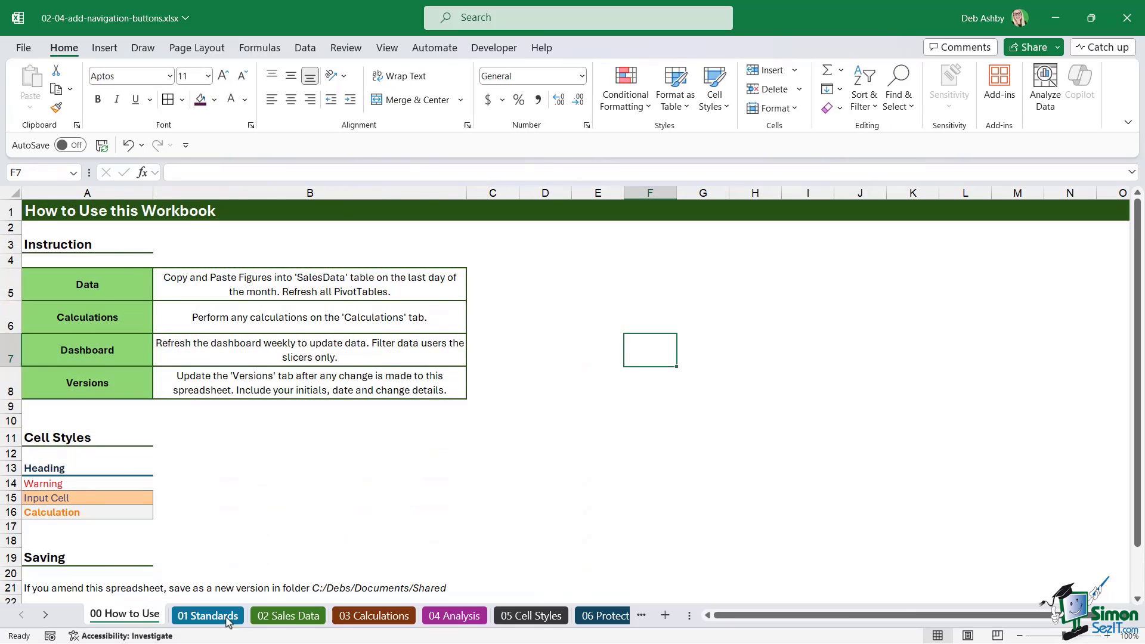
{"action": "left_click", "coordinate": [289, 618]}
{"action": "left_click", "coordinate": [876, 331]}
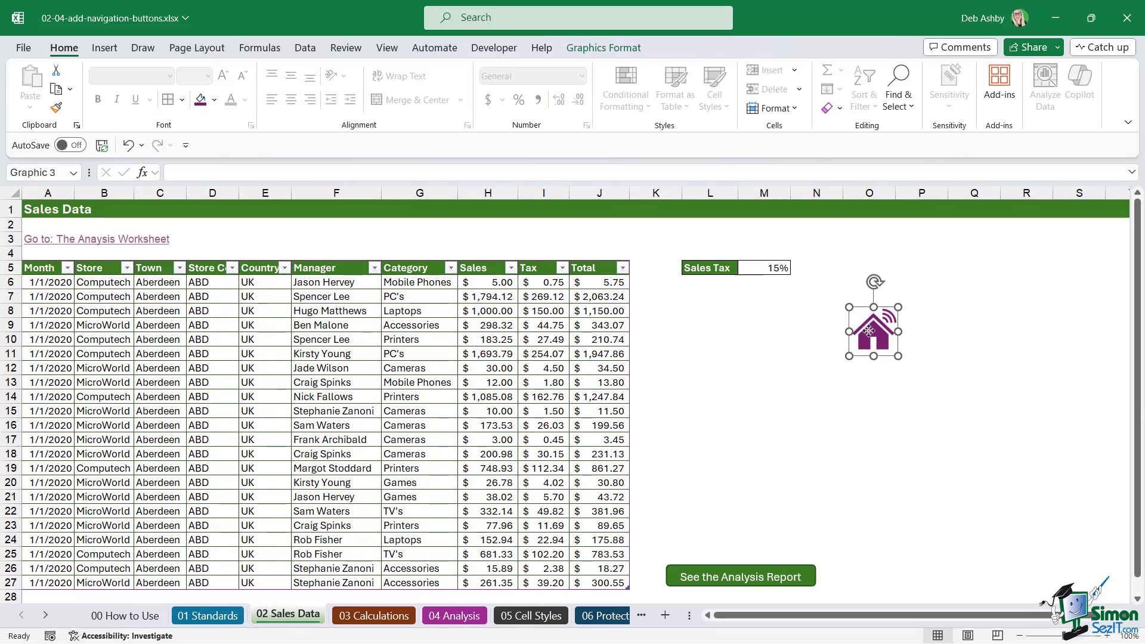
{"action": "left_click_drag", "start_coordinate": [877, 331], "coordinate": [850, 288]}
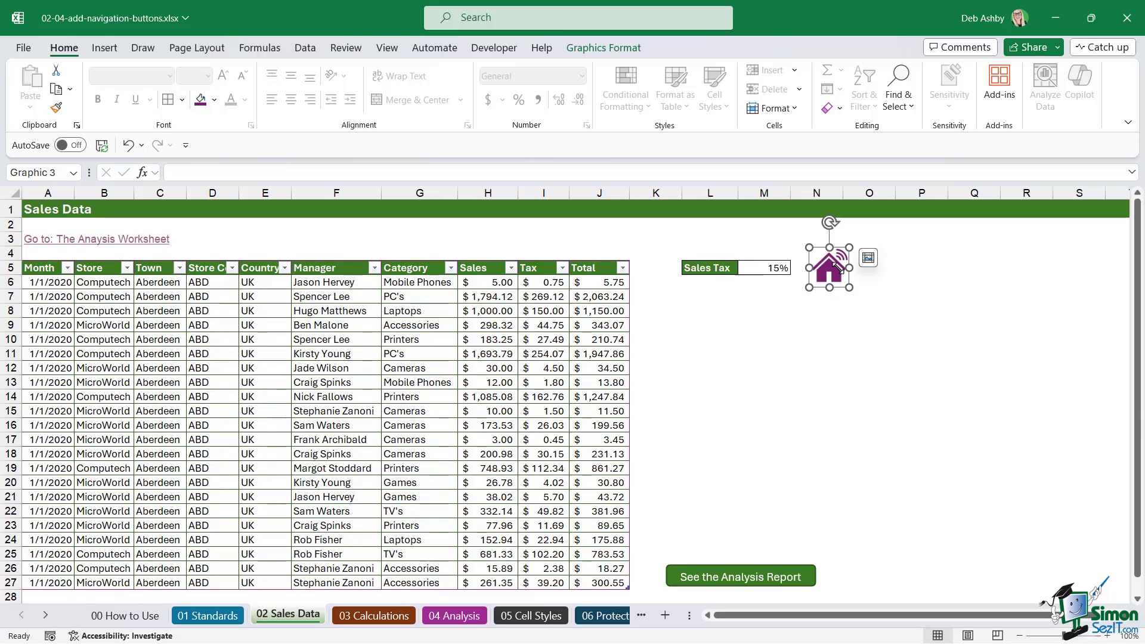
{"action": "left_click_drag", "start_coordinate": [836, 267], "coordinate": [619, 240]}
{"action": "left_click", "coordinate": [701, 311]}
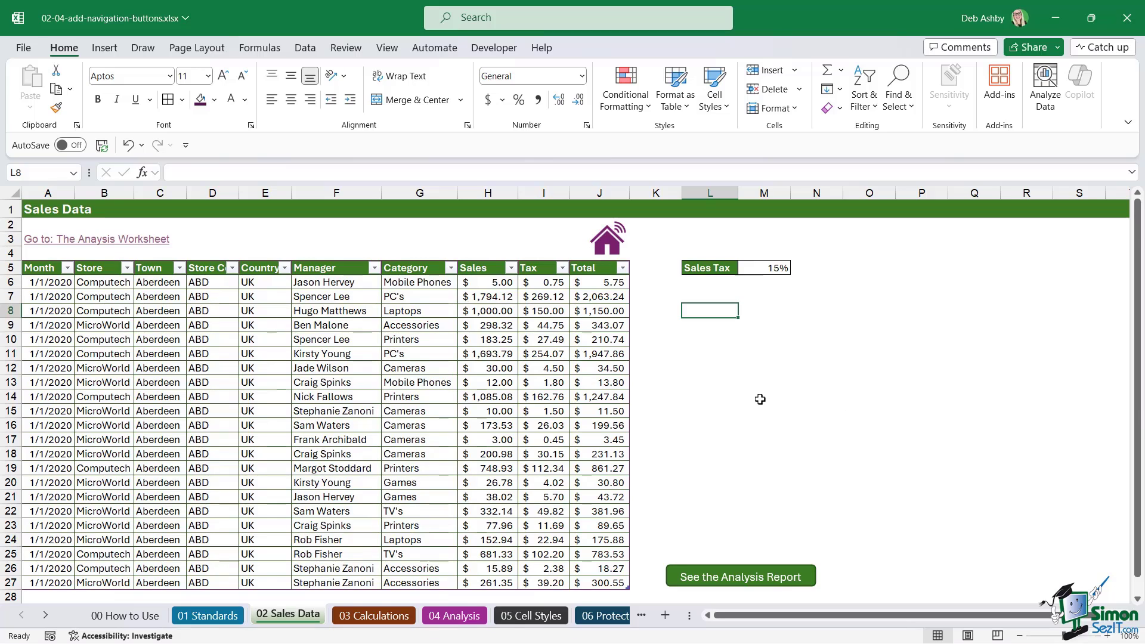
Hyperlink the house icon to the 00 How to Use sheet and test that it opens there.
{"action": "left_click", "coordinate": [611, 240]}
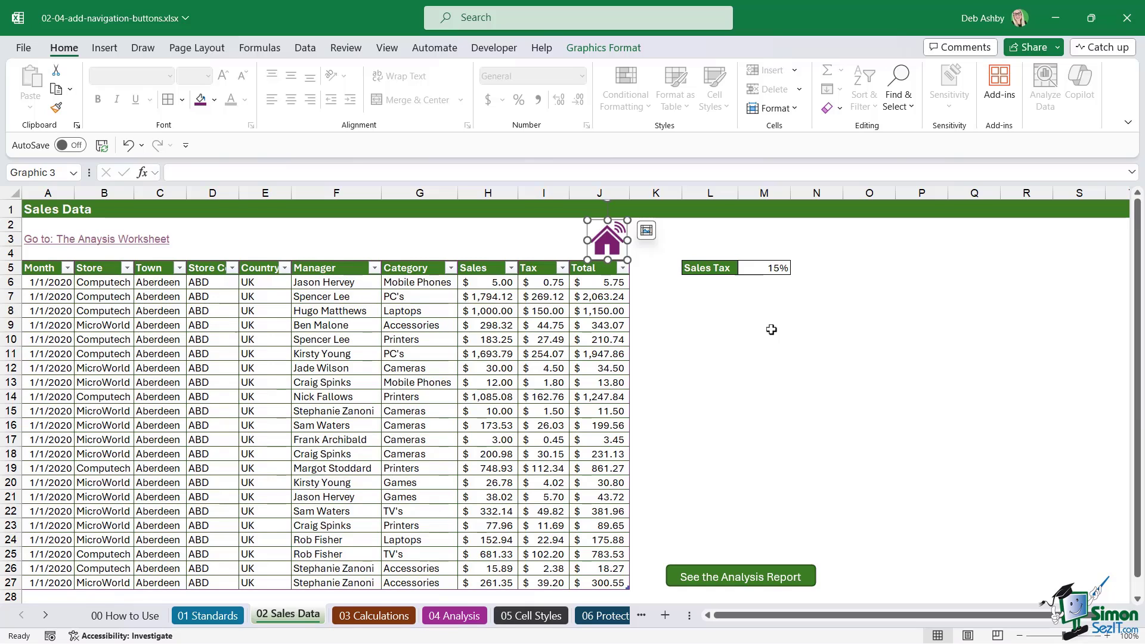
{"action": "key", "text": "ctrl+k"}
{"action": "left_click", "coordinate": [301, 329]}
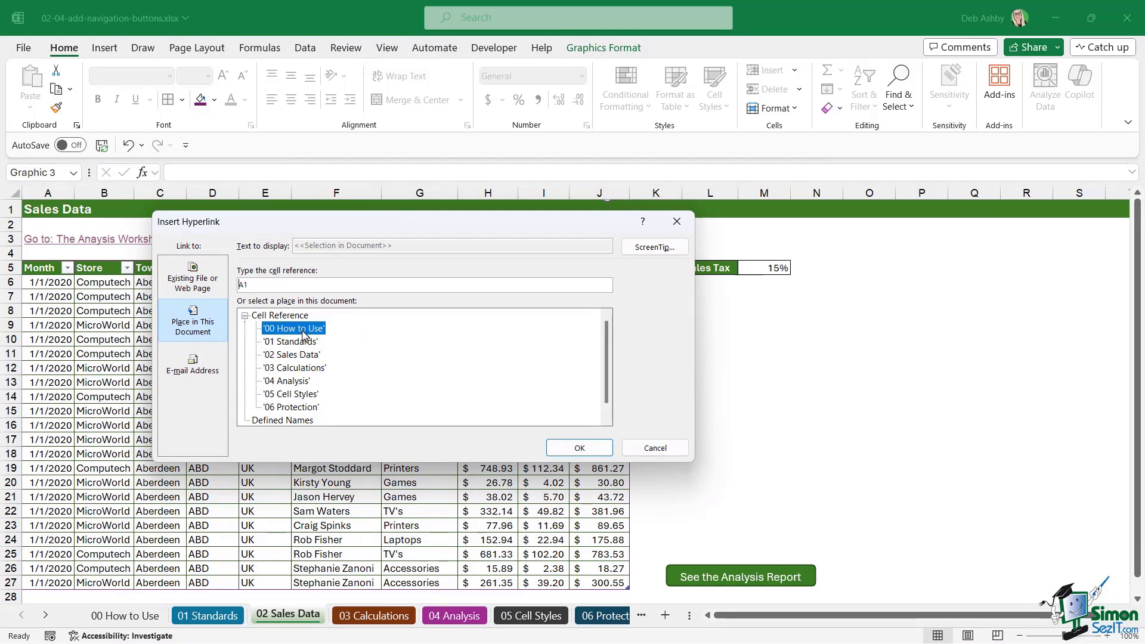
{"action": "left_click", "coordinate": [579, 448]}
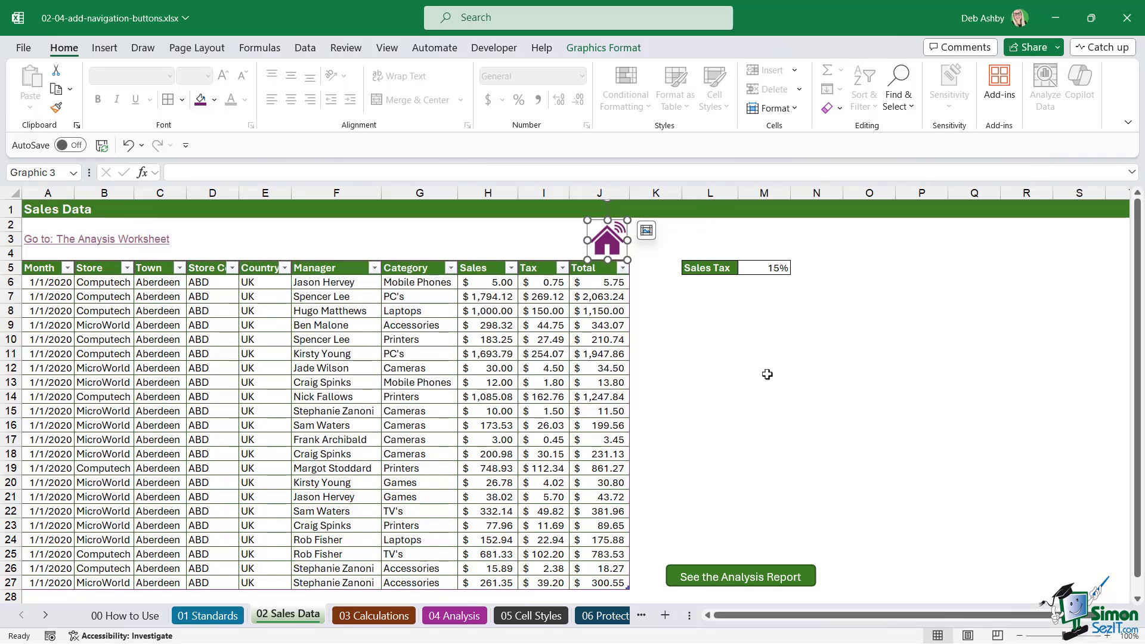
{"action": "left_click", "coordinate": [769, 370]}
{"action": "left_click", "coordinate": [607, 244]}
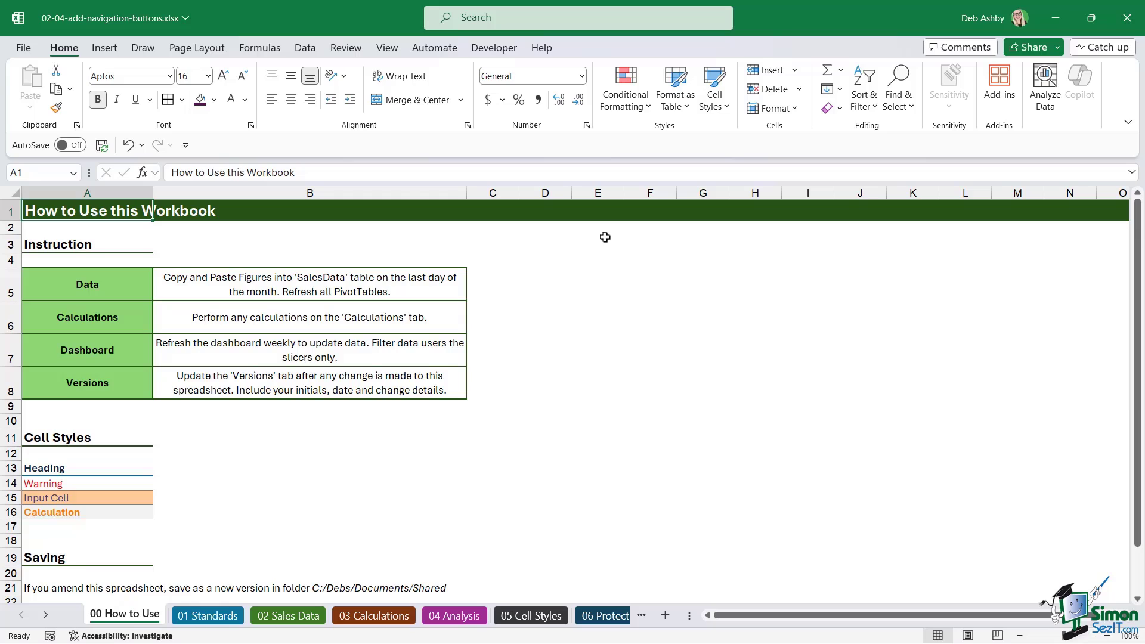
{"action": "left_click", "coordinate": [650, 382]}
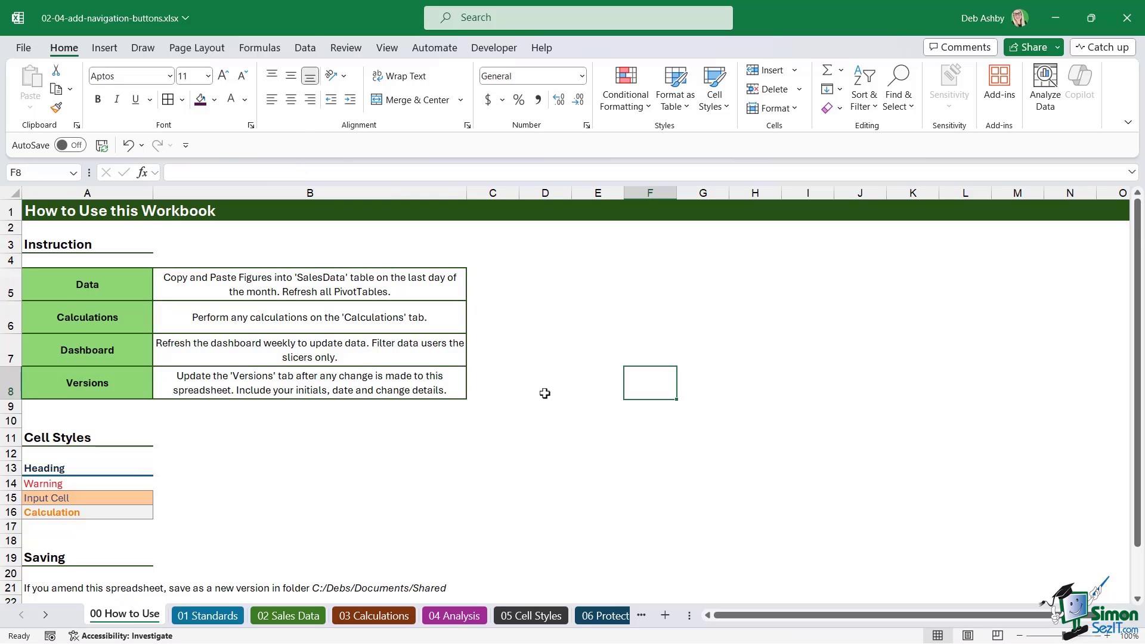